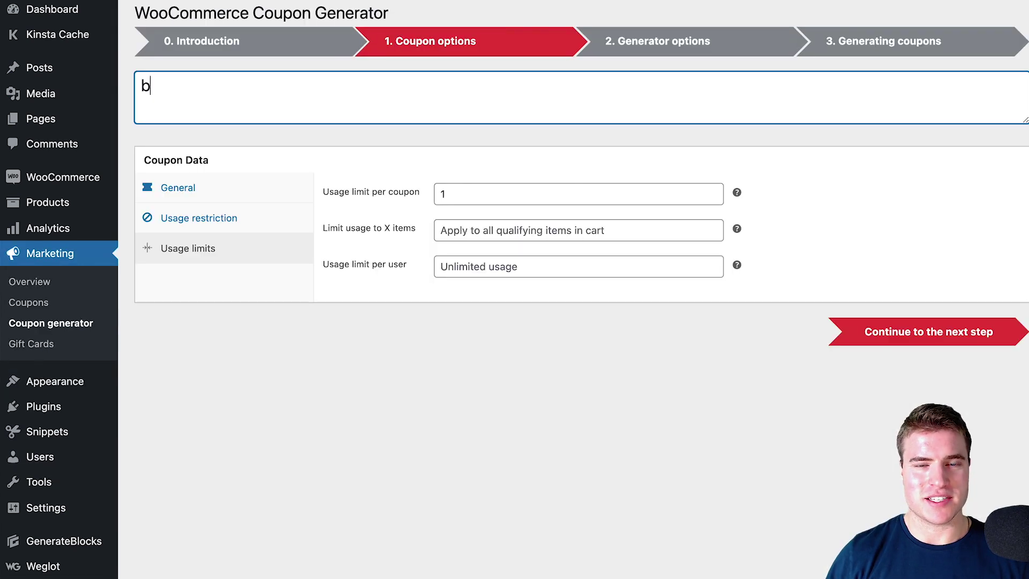
Describe the coupons as 'bulk generate for referralcandy', set the count to 500, and generate them
type("ulk generate for ")
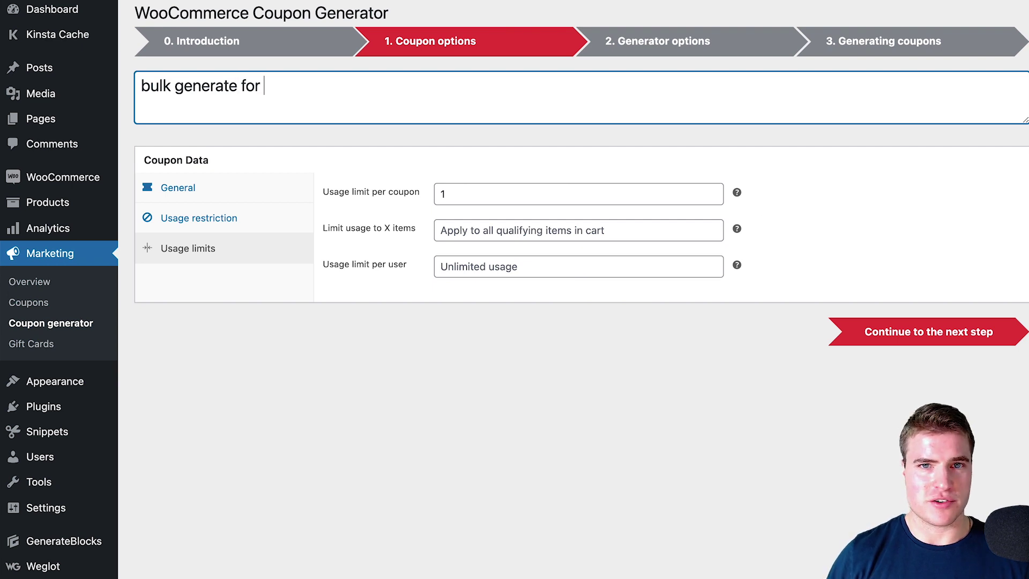
type("referralcandy")
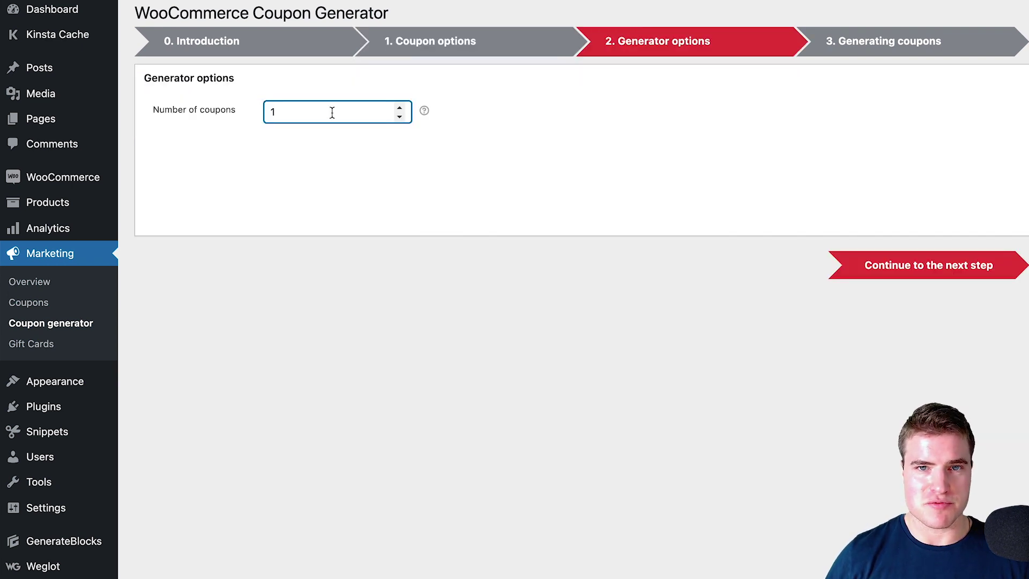
key("BackSpace")
type("500")
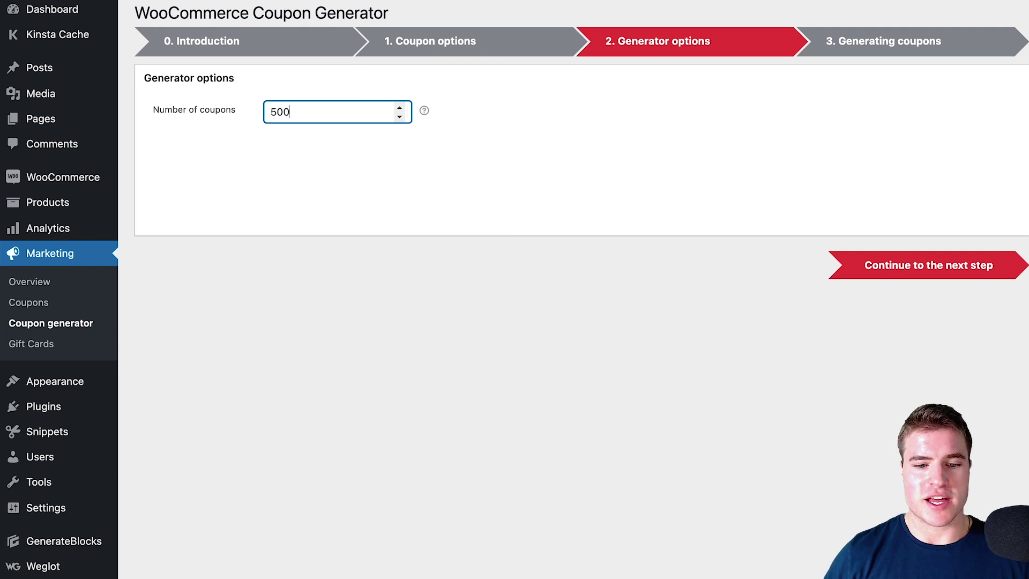
key("Return")
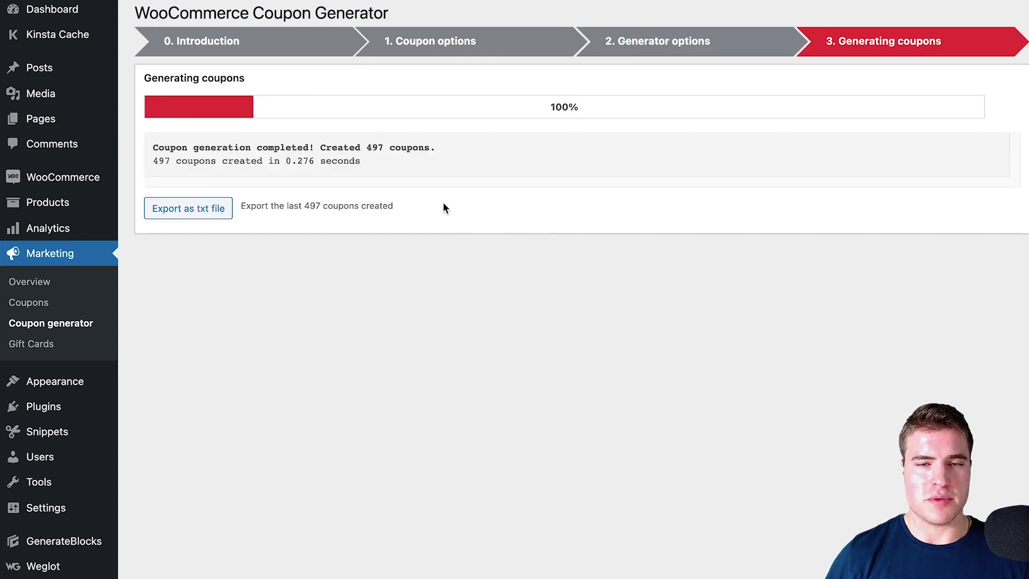
Export the generated coupons to a txt file and scroll through the resulting coupon list
left_click(206, 214)
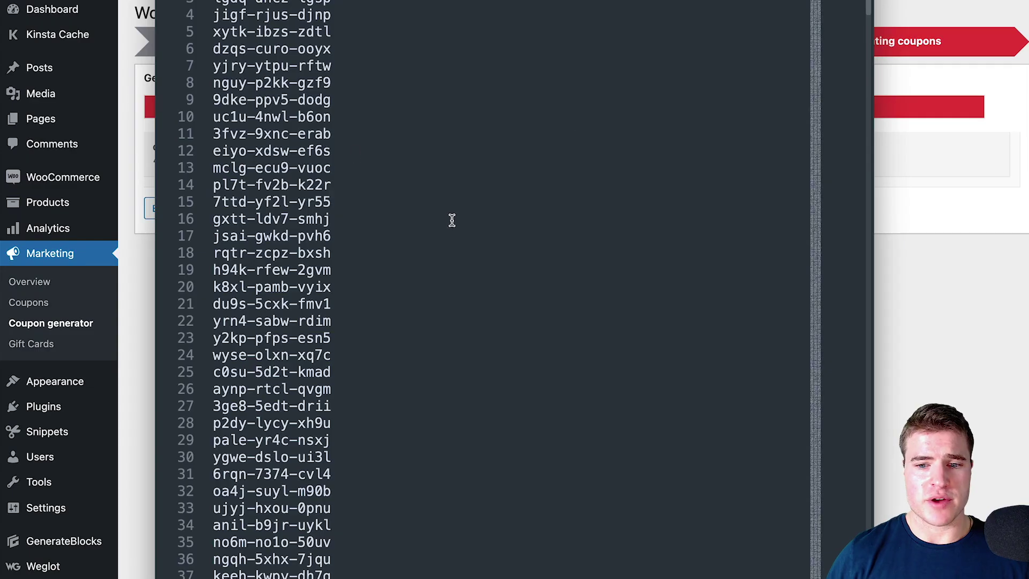
scroll(450, 235, "down", 5)
scroll(451, 243, "down", 5)
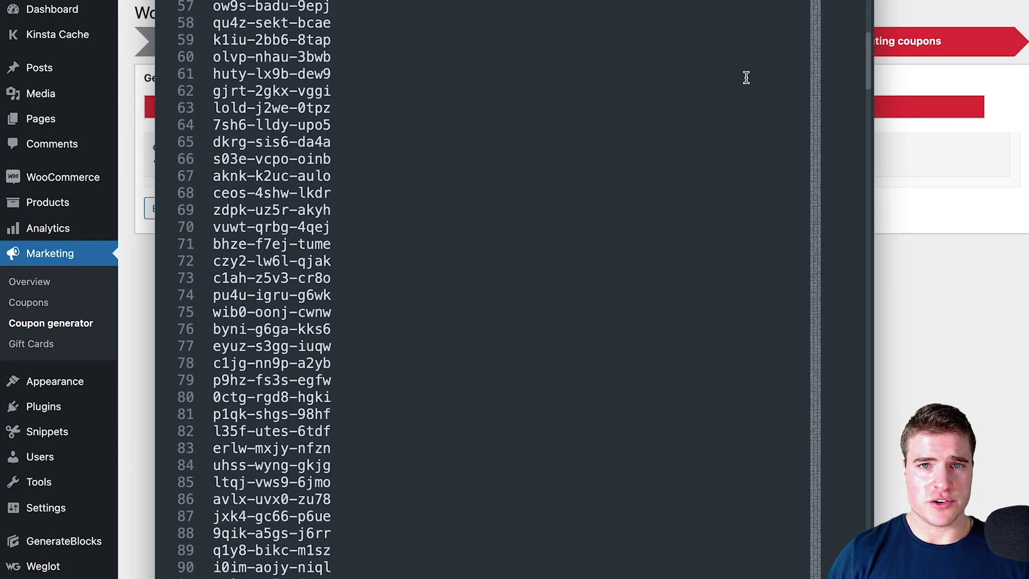
scroll(746, 78, "down", 20)
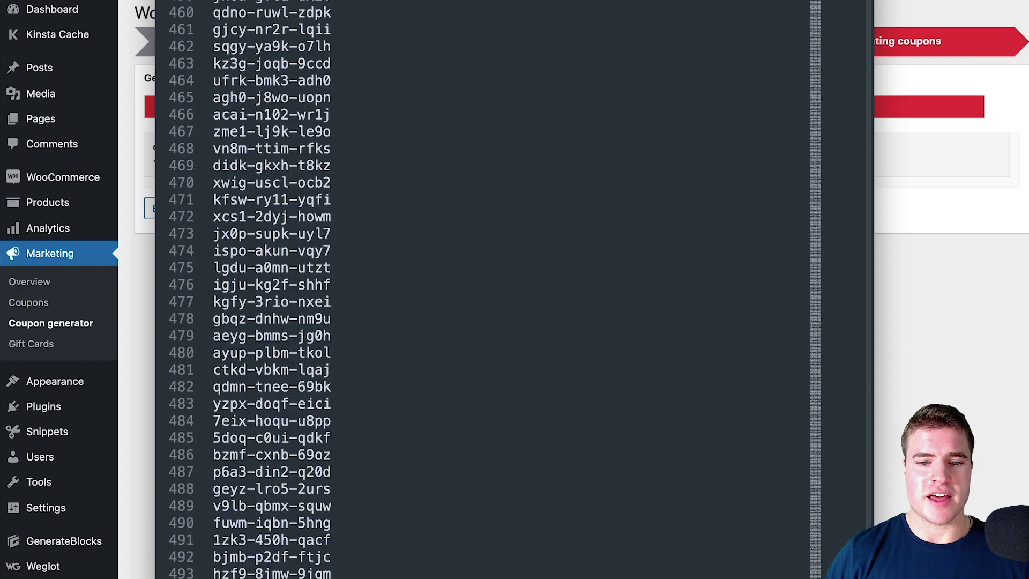
scroll(764, 211, "up", 20)
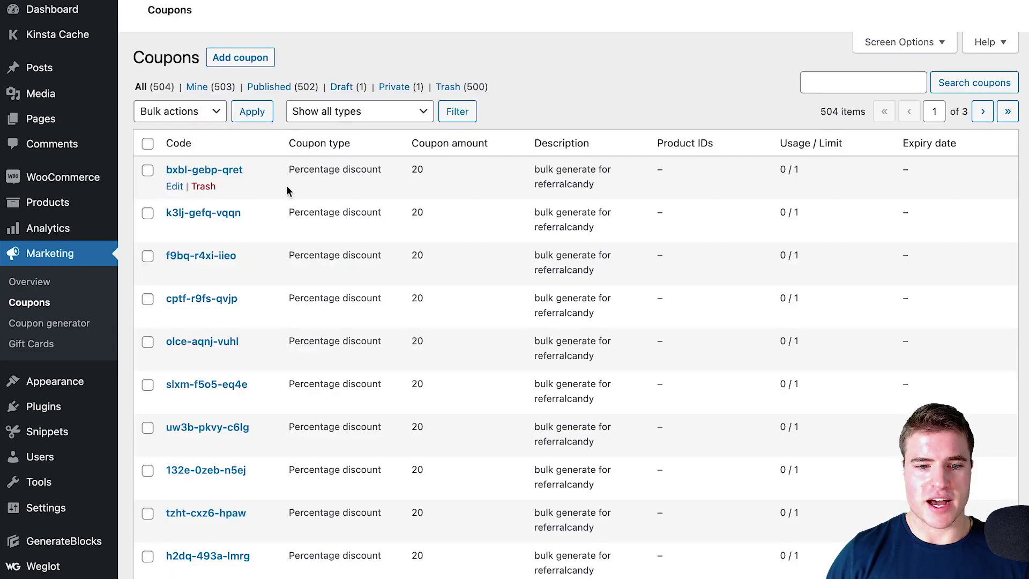
scroll(271, 190, "down", 3)
scroll(310, 194, "down", 2)
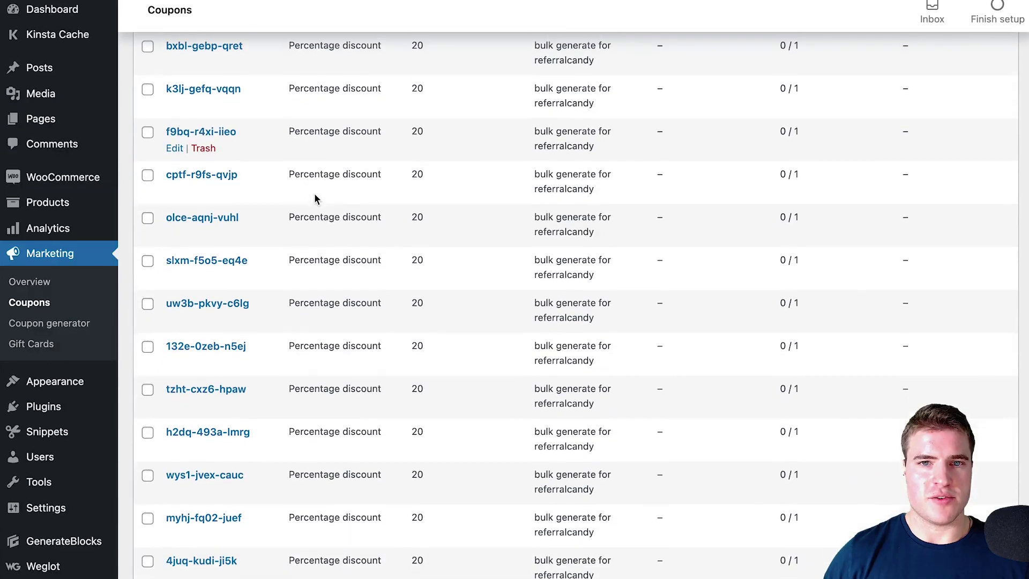
scroll(316, 197, "down", 20)
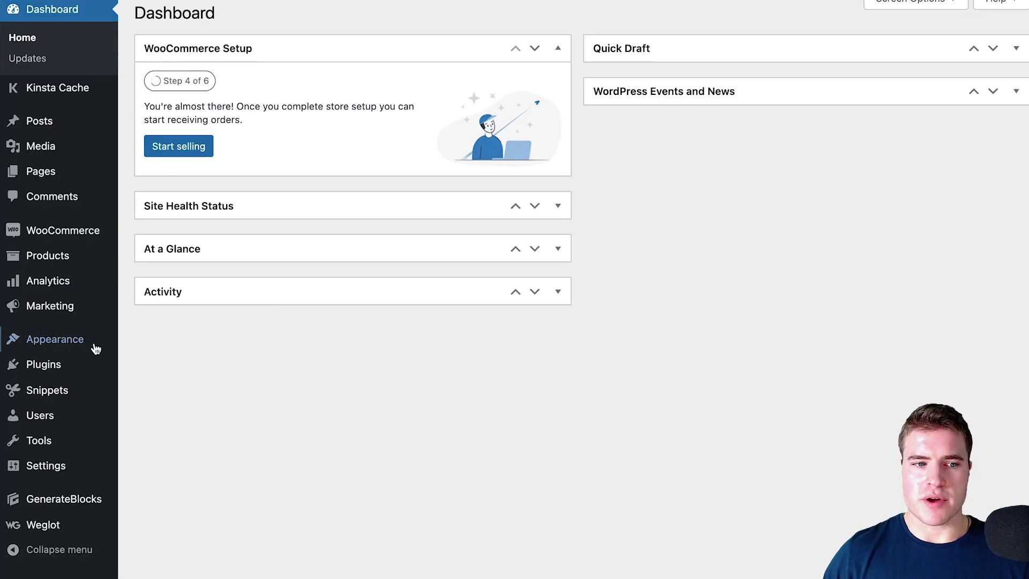
Search Add New plugins for 'Coupon Generator for WooCommerce', install it and activate it
left_click(134, 387)
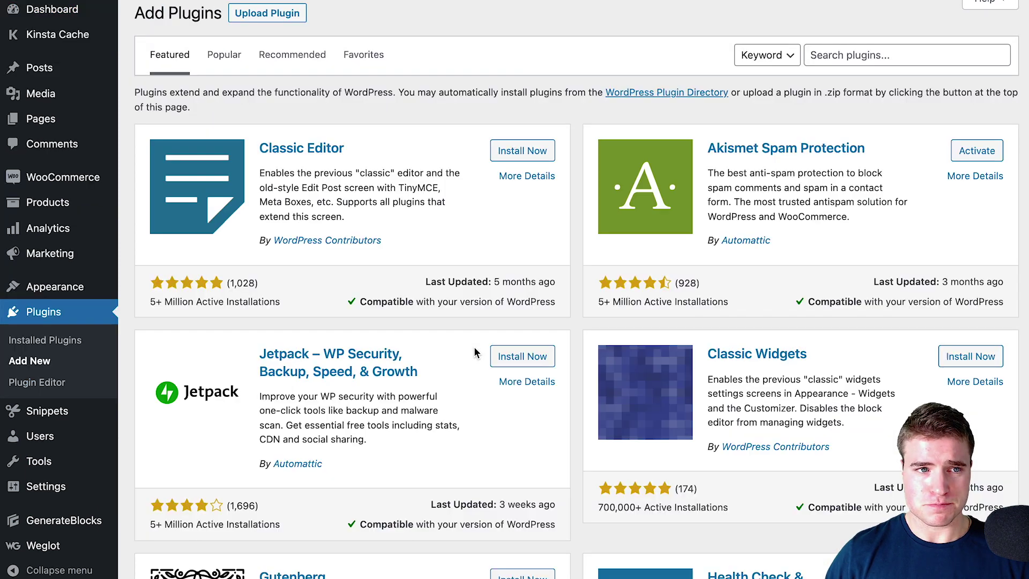
left_click(836, 61)
type("Coupon Generator for WooCommerce")
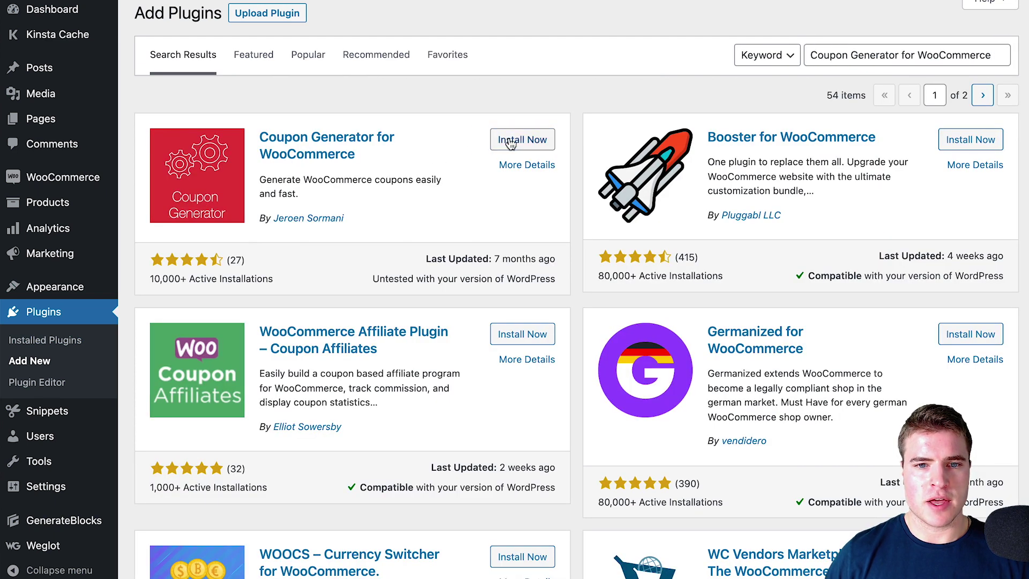
left_click(539, 144)
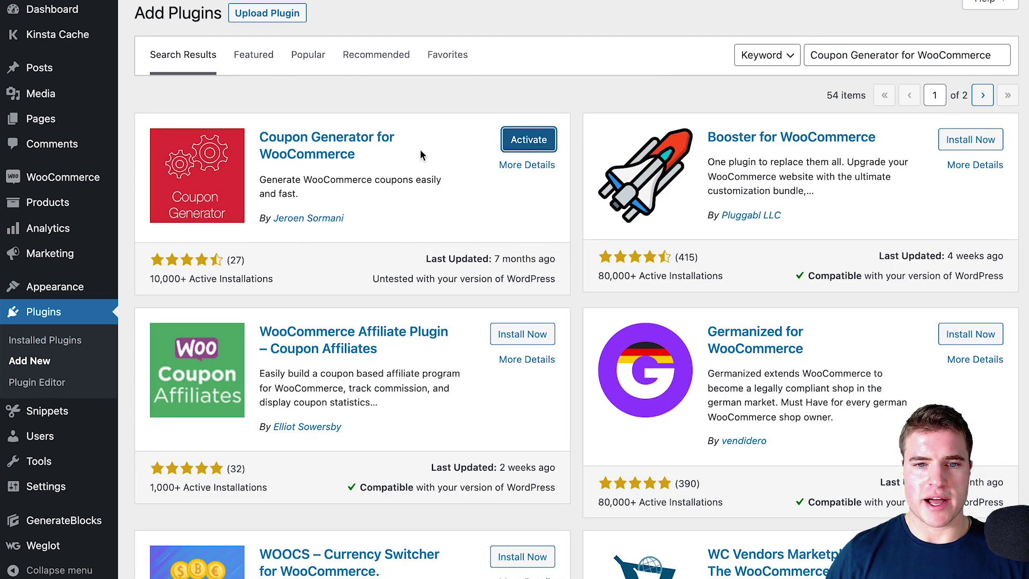
key("Return")
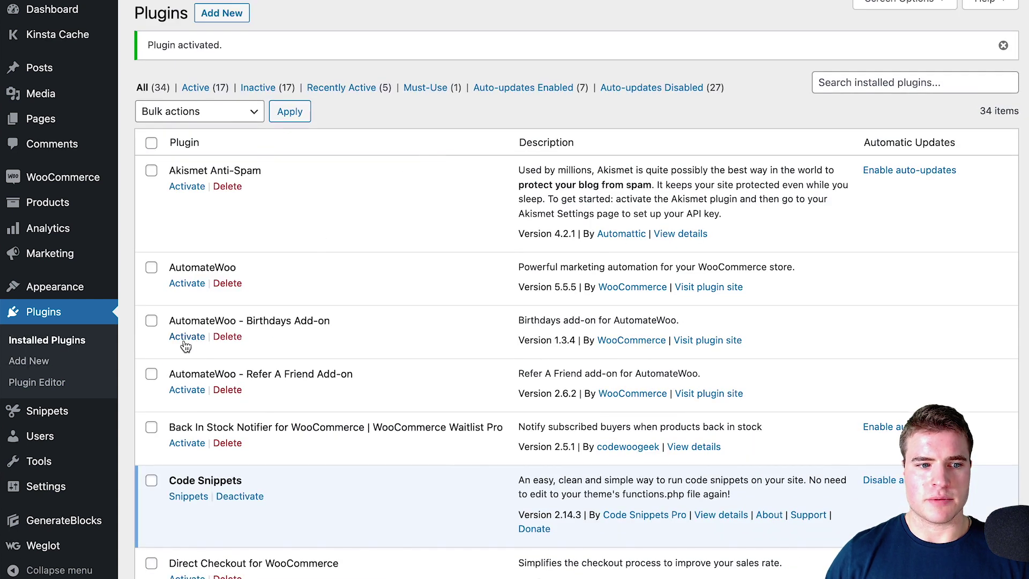
Open the Coupon Generator and set the coupons to a 20 percentage discount
mouse_move(102, 261)
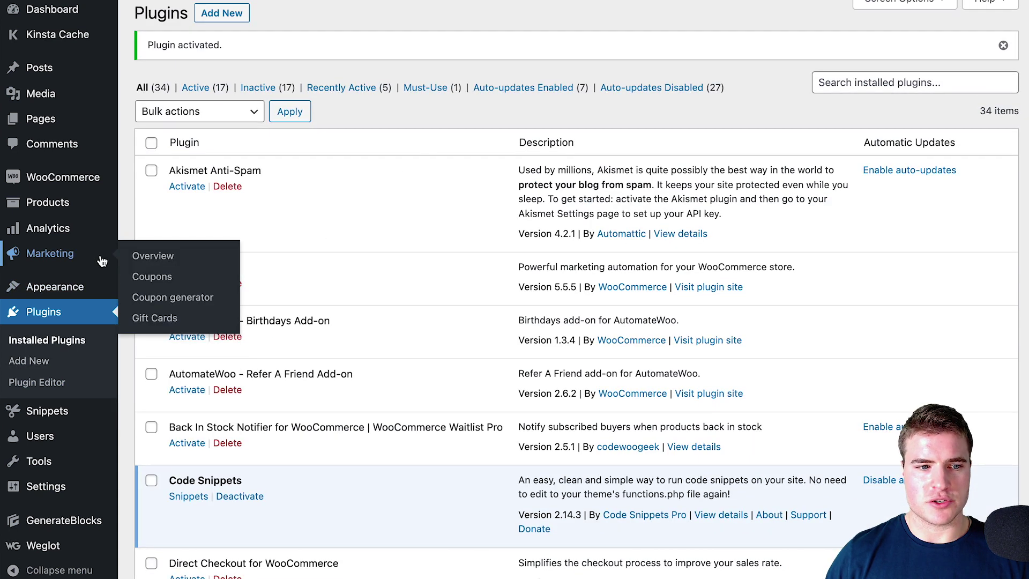
left_click(171, 297)
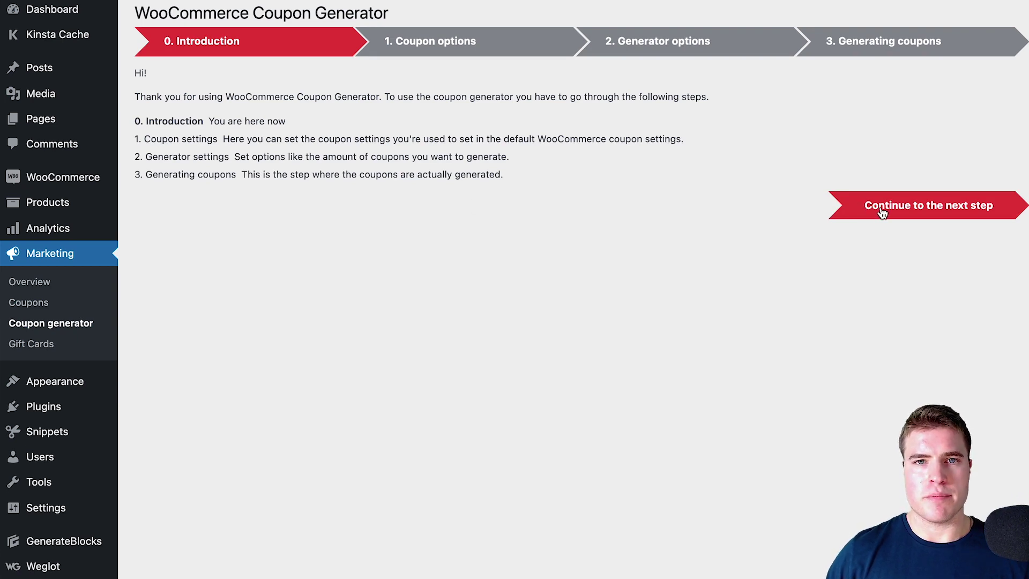
left_click(882, 213)
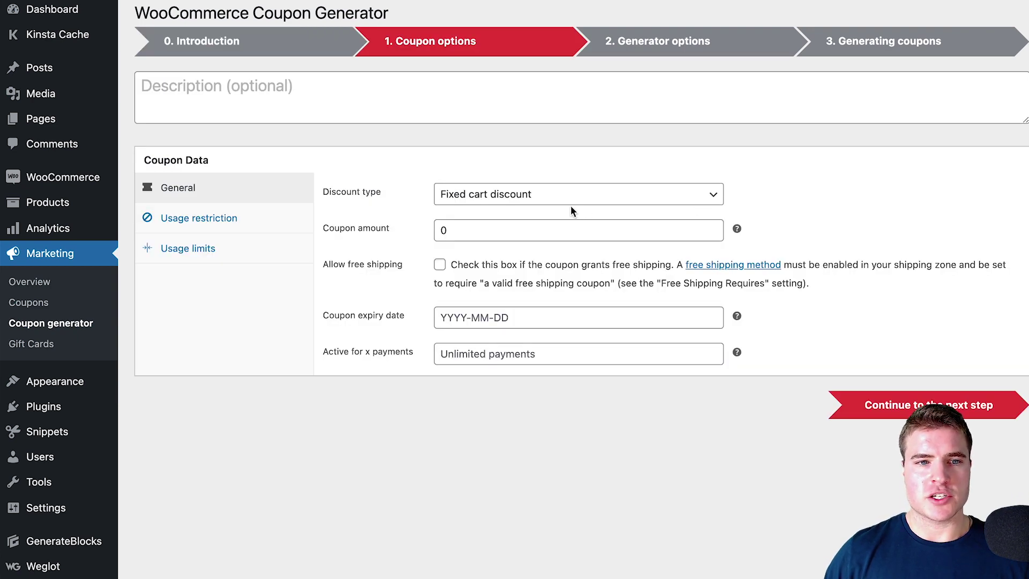
left_click(500, 195)
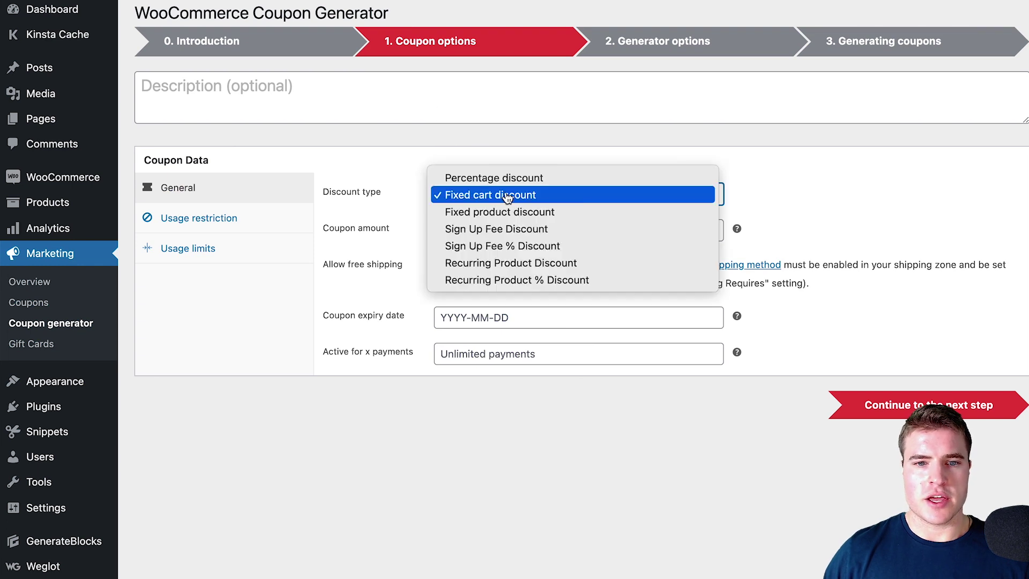
left_click(529, 176)
left_click(482, 229)
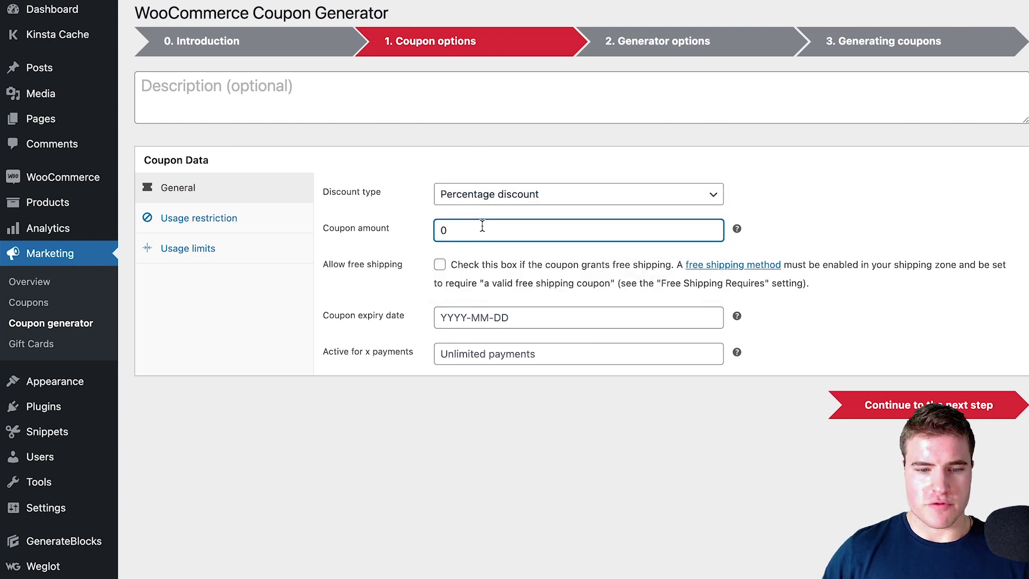
type("20")
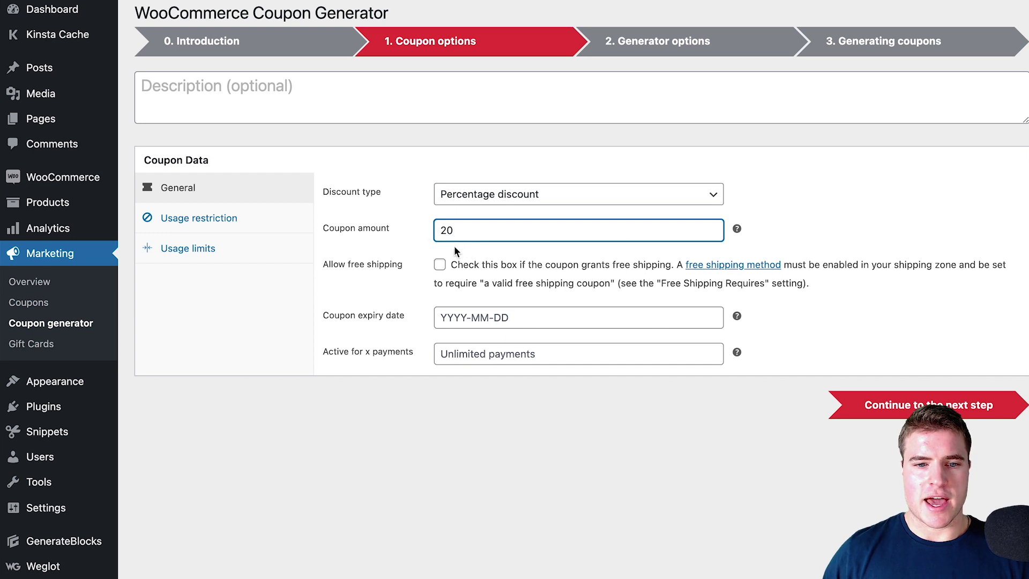
Set the usage limit per coupon to 1 under Usage limits
left_click(280, 217)
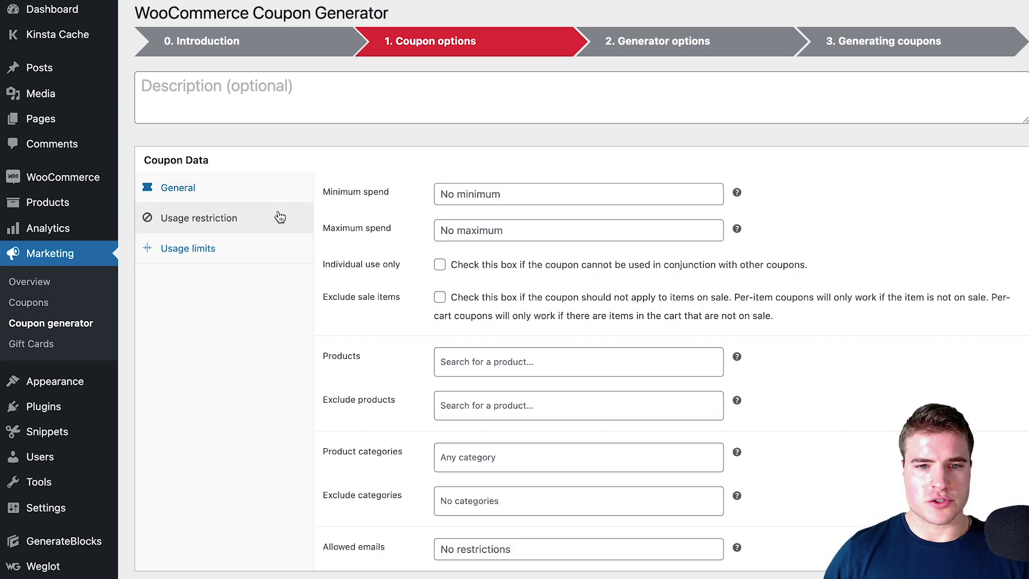
left_click(257, 248)
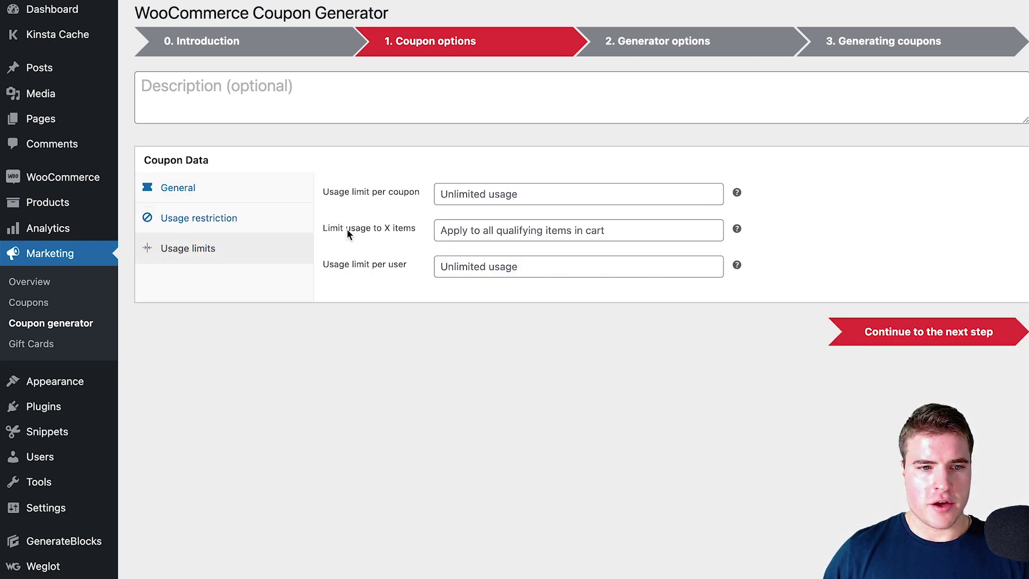
left_click(475, 194)
type("1")
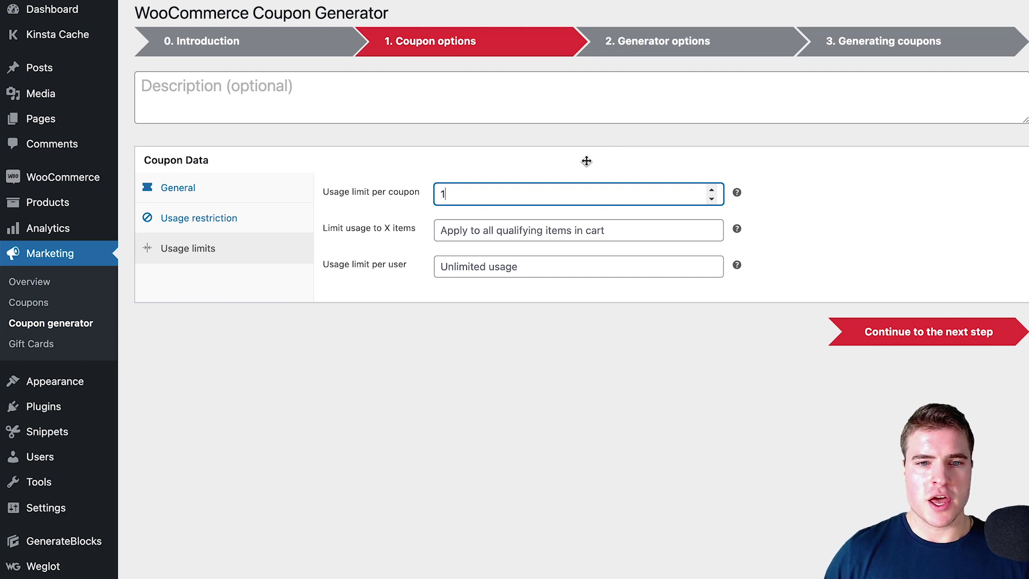
Set the number of coupons to generate to 3
left_click(881, 333)
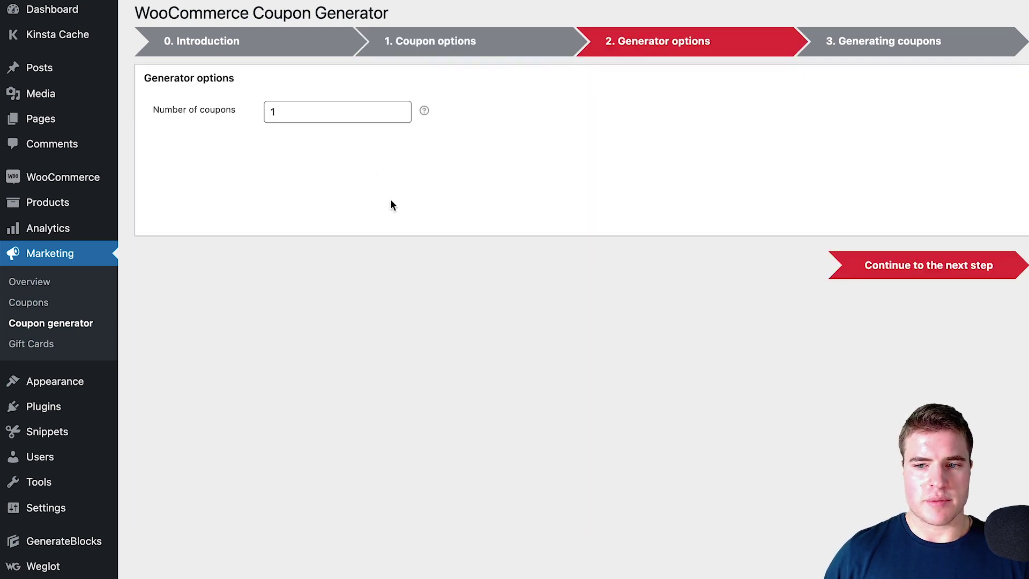
left_click(332, 112)
key("BackSpace")
type("500")
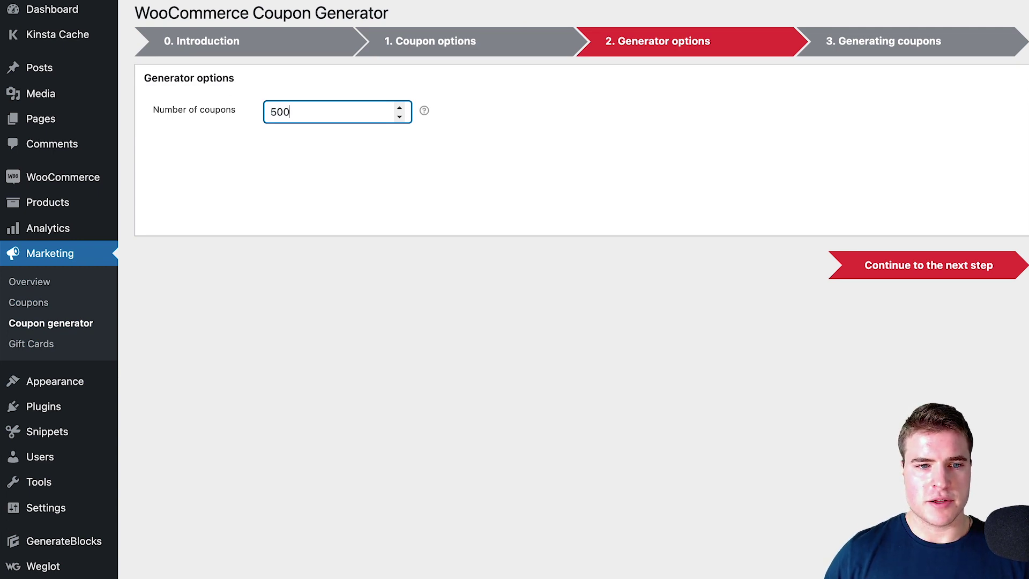
key("BackSpace")
key("BackSpace")
key("BackSpace")
type("10")
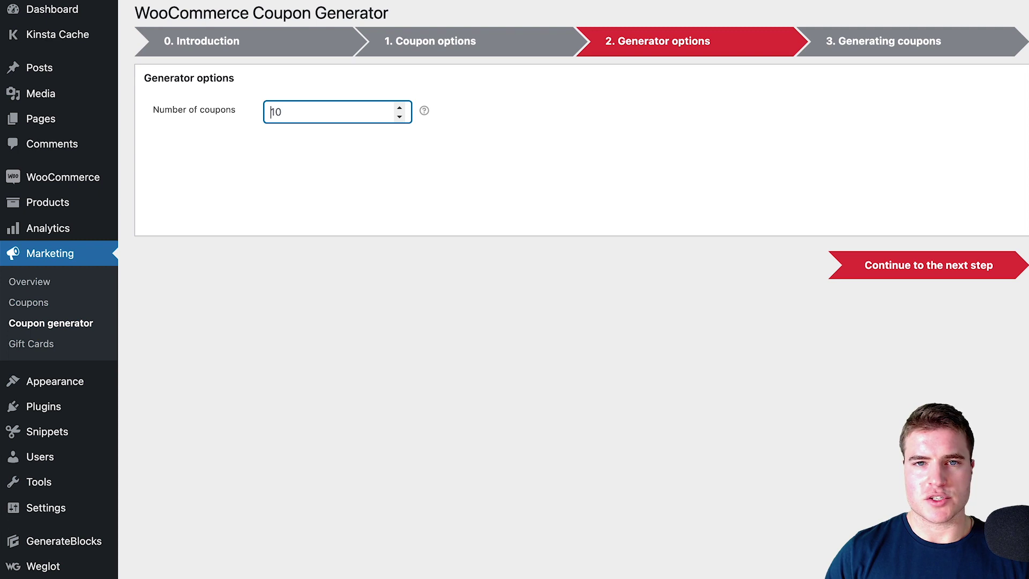
key("BackSpace")
key("BackSpace")
type("3")
Generate the 3 coupons and save them as a txt file
left_click(898, 262)
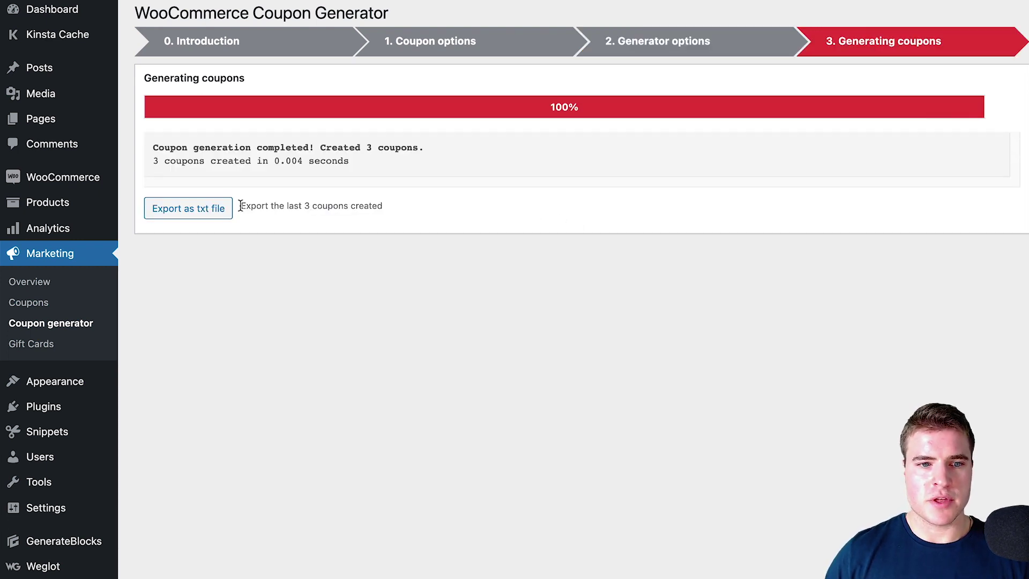
left_click(223, 214)
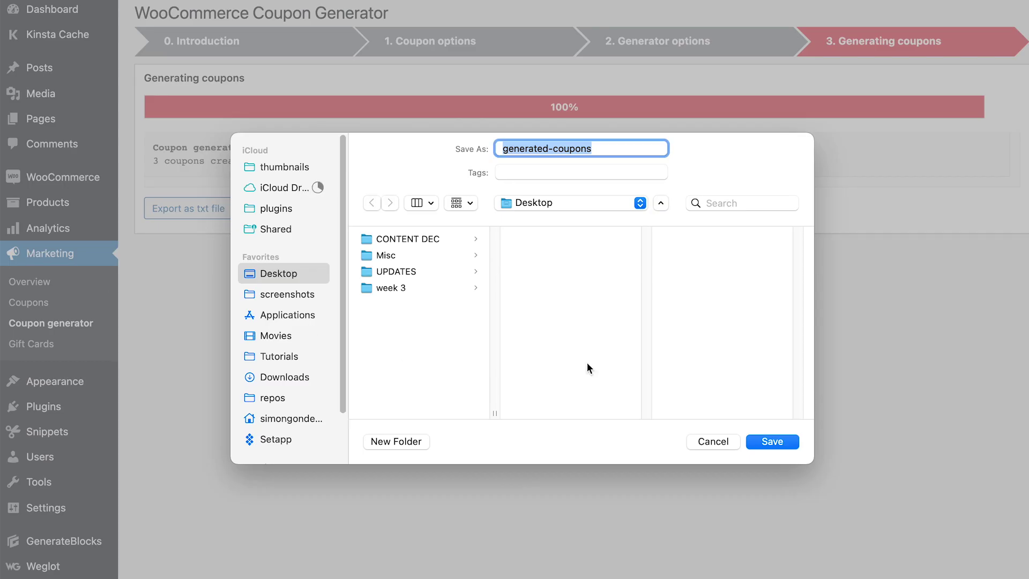
left_click(777, 443)
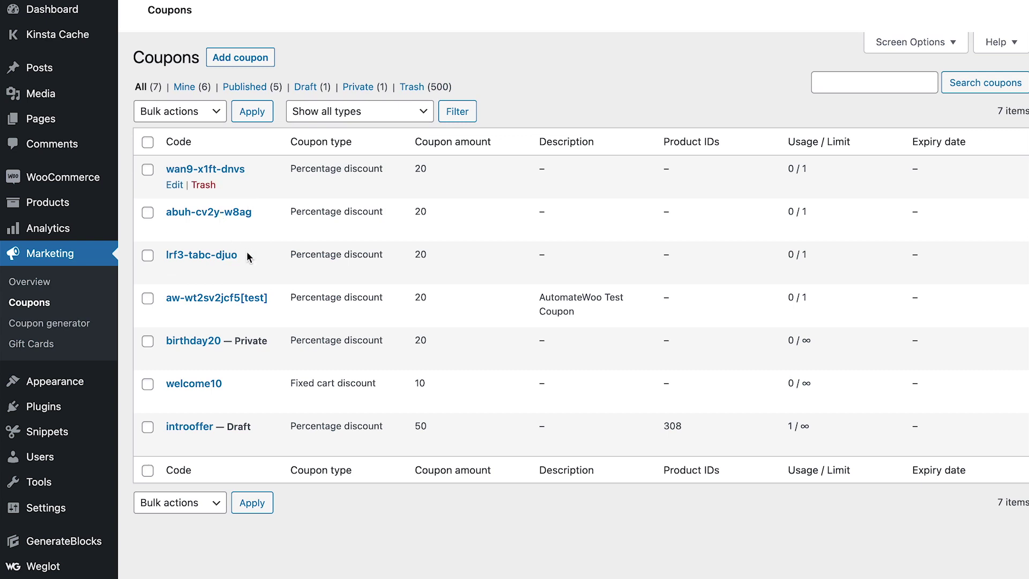
Select the coupon code wan9-x1ft-dnvs in the Coupons list for copying
left_click_drag(249, 257, 170, 255)
left_click_drag(252, 212, 163, 212)
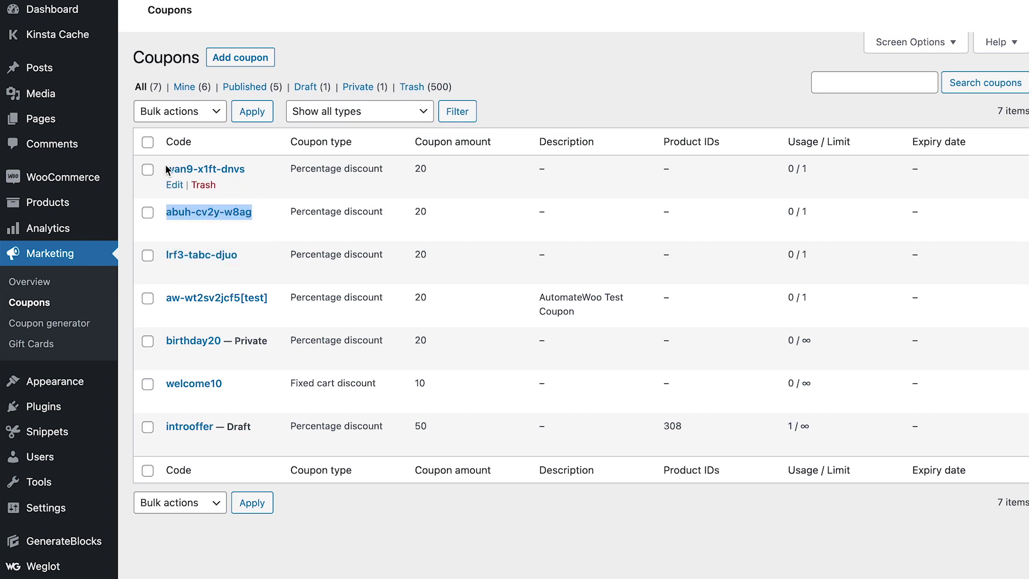
left_click_drag(161, 169, 245, 169)
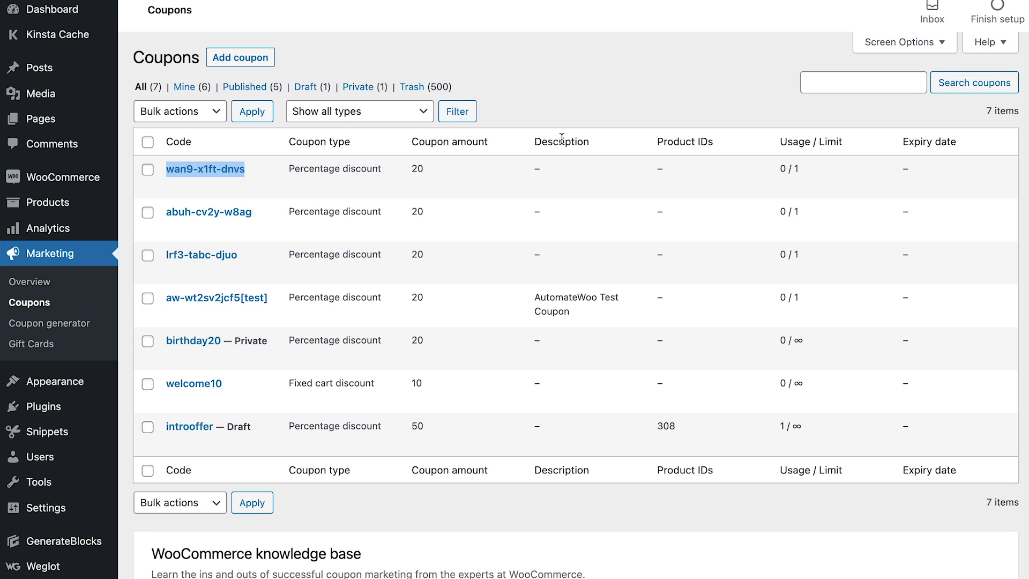
mouse_move(813, 174)
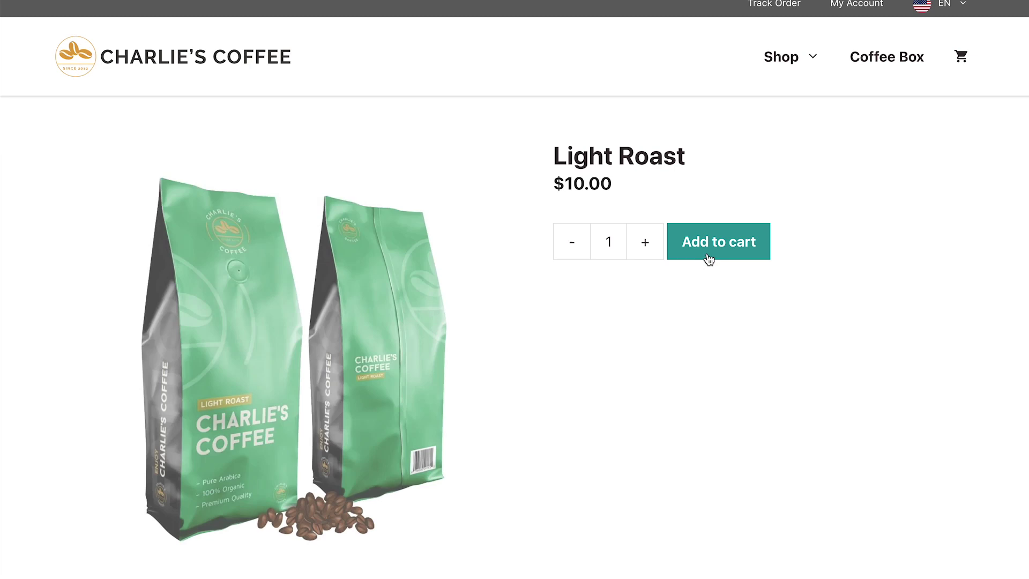
Add Light Roast to the cart, apply wan9-x1ft-dnvs for $2.00 off, and remove the test coupon
left_click(680, 260)
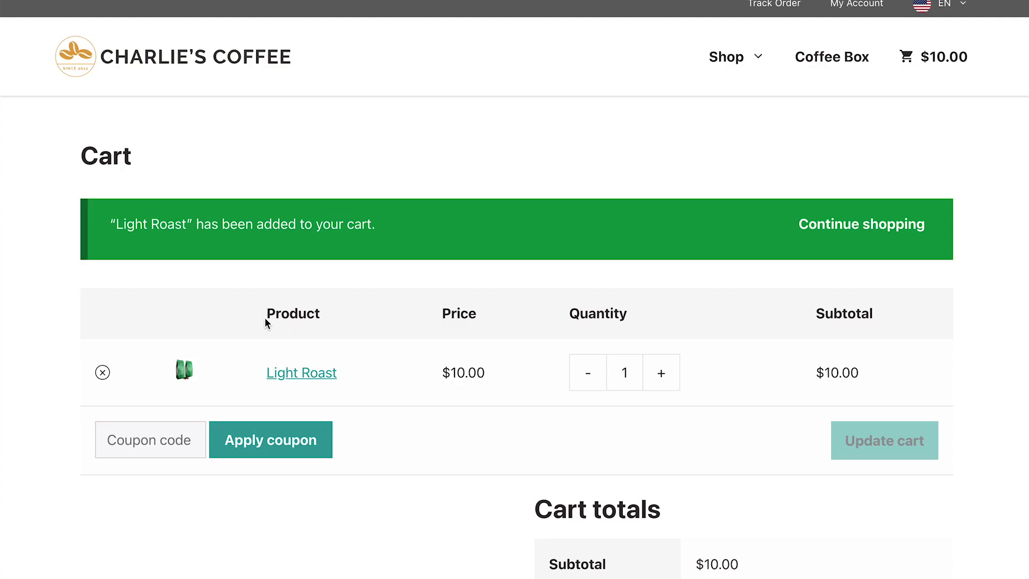
type("wan9-x1ft-dnvd")
left_click(246, 446)
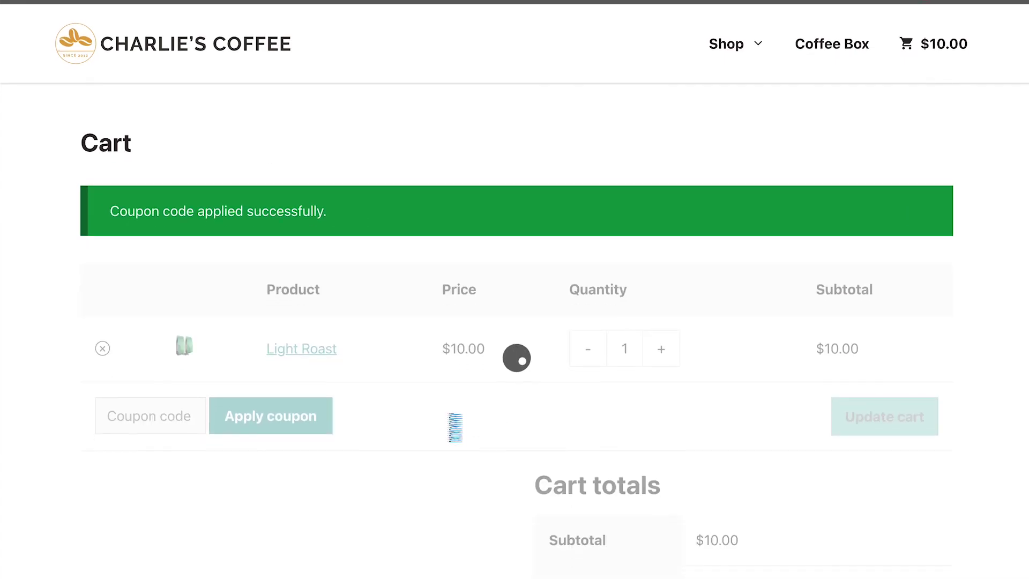
scroll(444, 420, "down", 2)
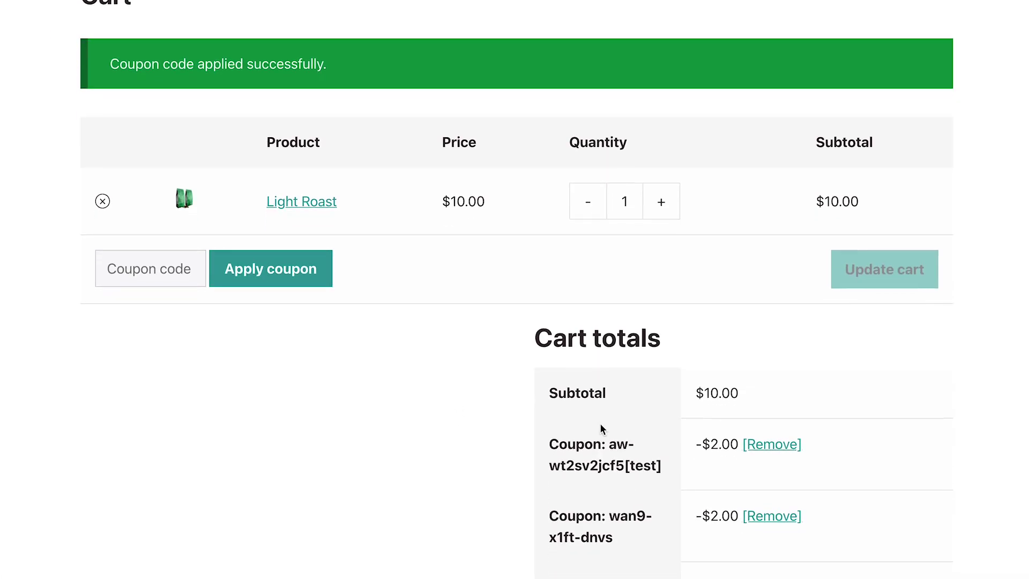
left_click(771, 445)
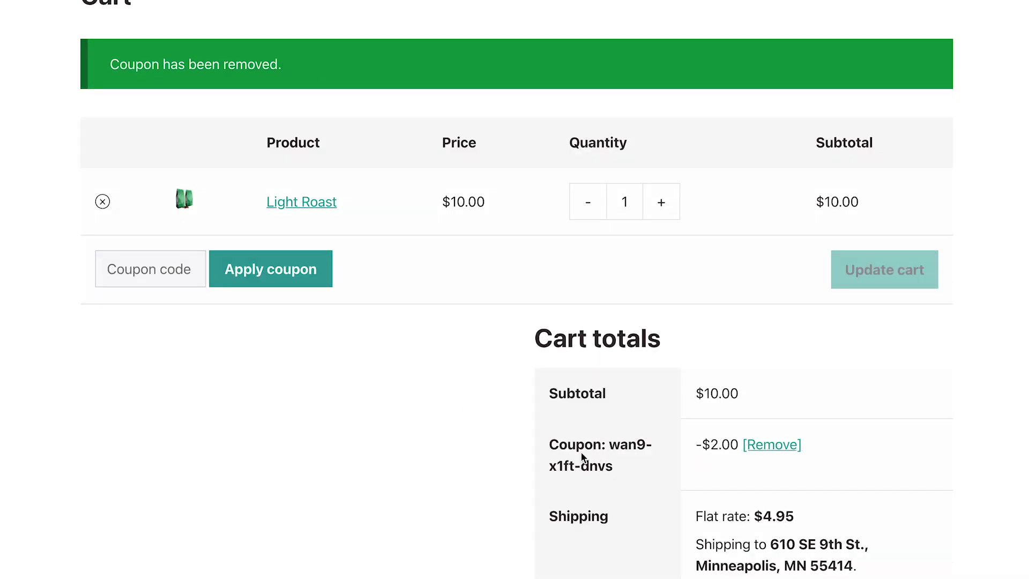
left_click_drag(627, 463, 611, 445)
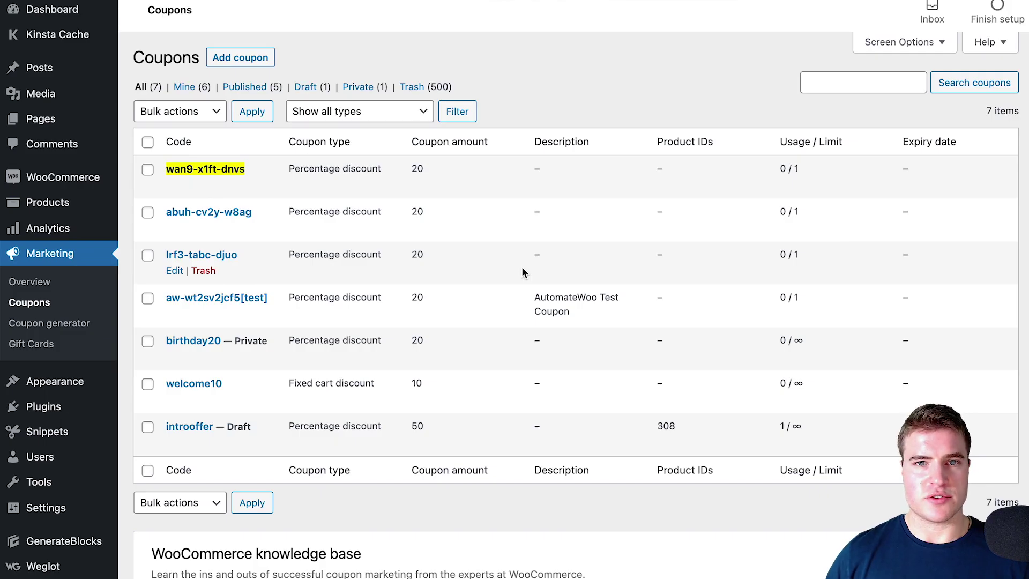
Open the Coupon Generator and set a 20 percentage discount
left_click(80, 323)
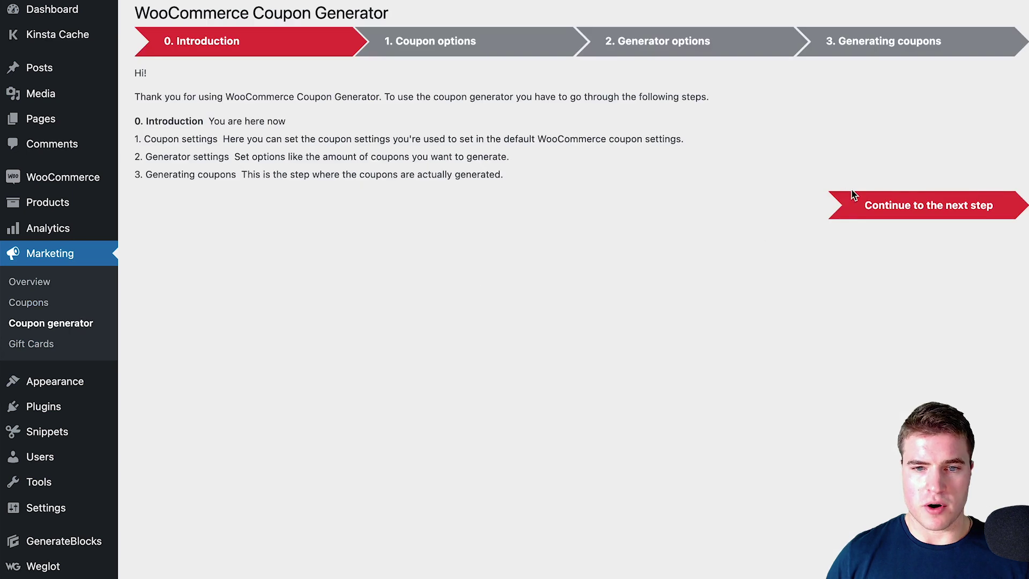
left_click(853, 199)
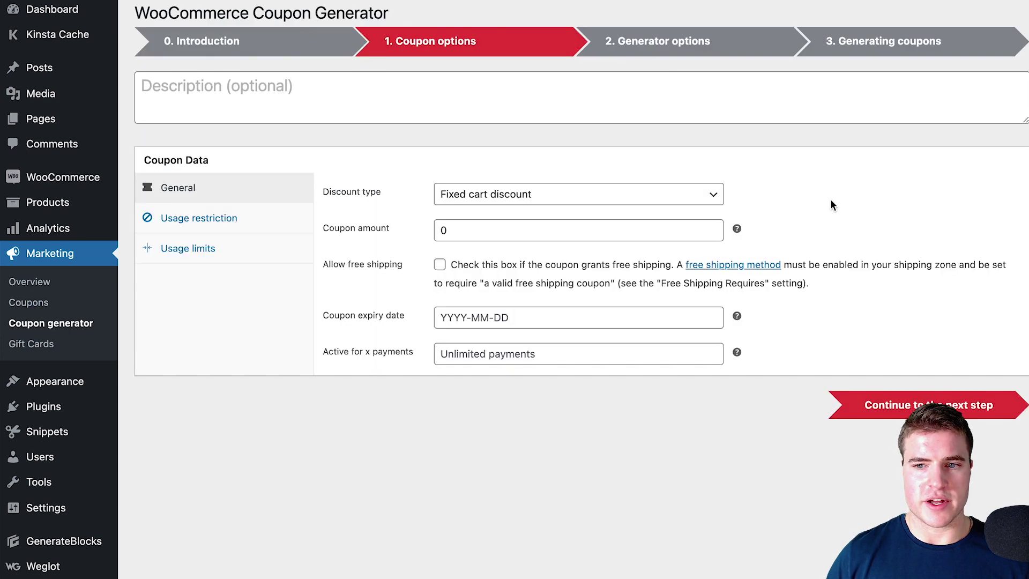
left_click(576, 197)
left_click(565, 182)
left_click(489, 225)
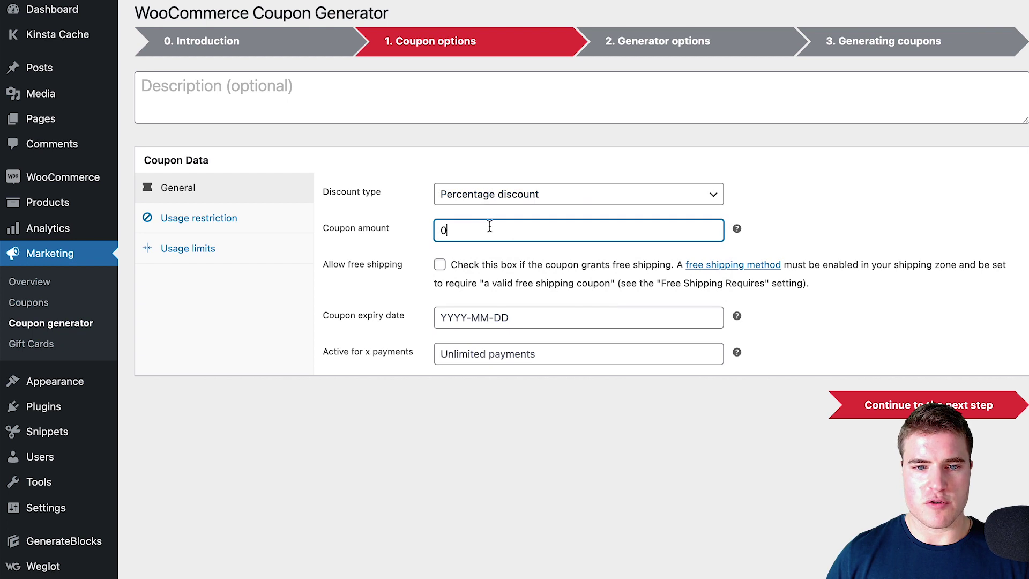
type("20")
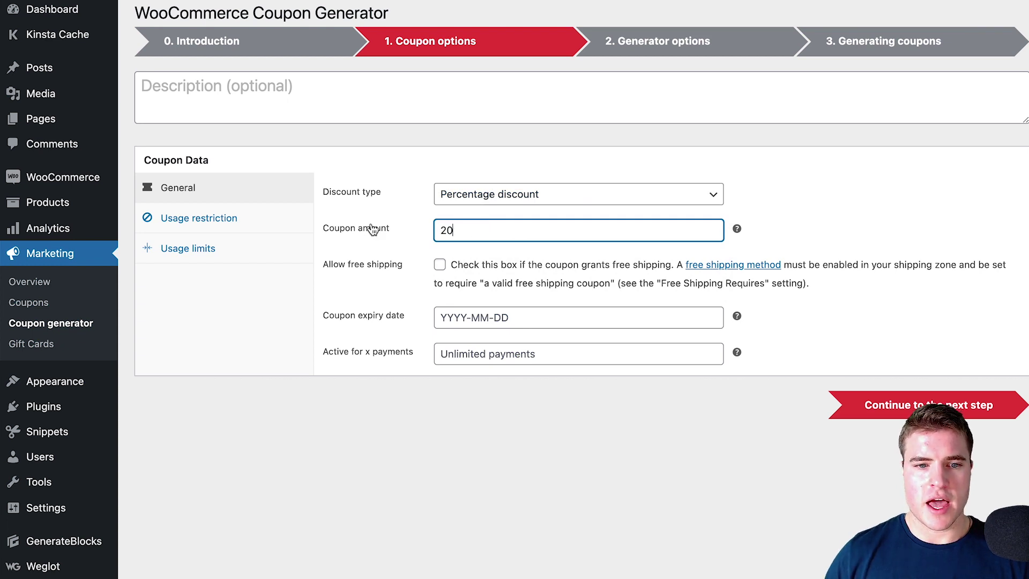
Limit each coupon to 1 use and describe them as 'bulk generate for referralcandy'
left_click(283, 248)
left_click(489, 199)
type("1")
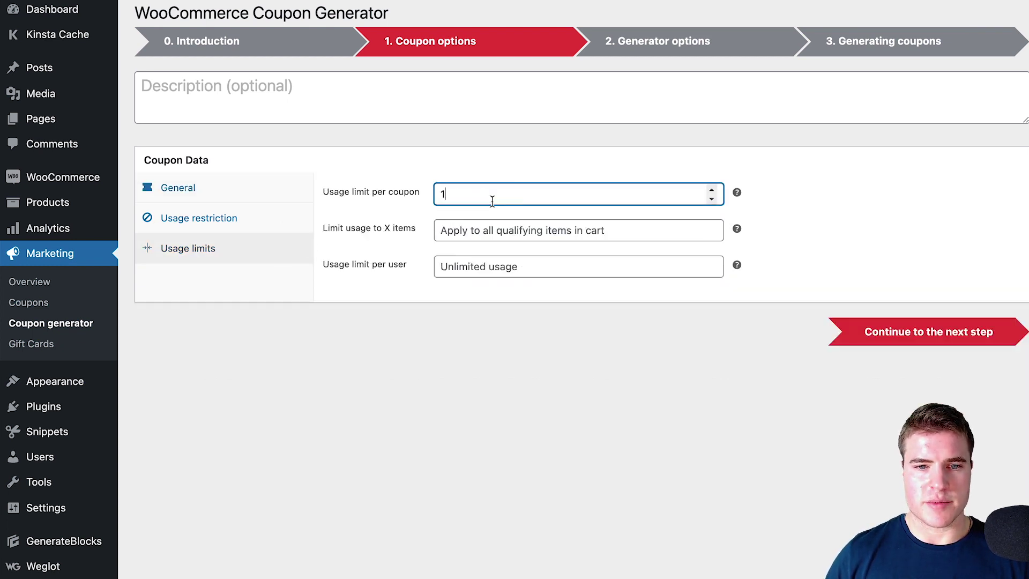
left_click(881, 275)
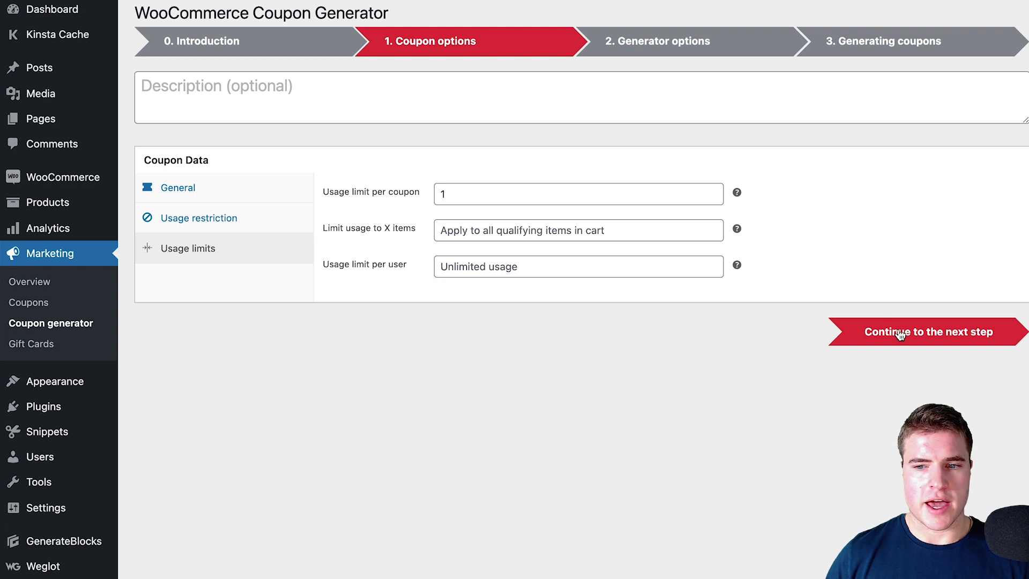
left_click(346, 102)
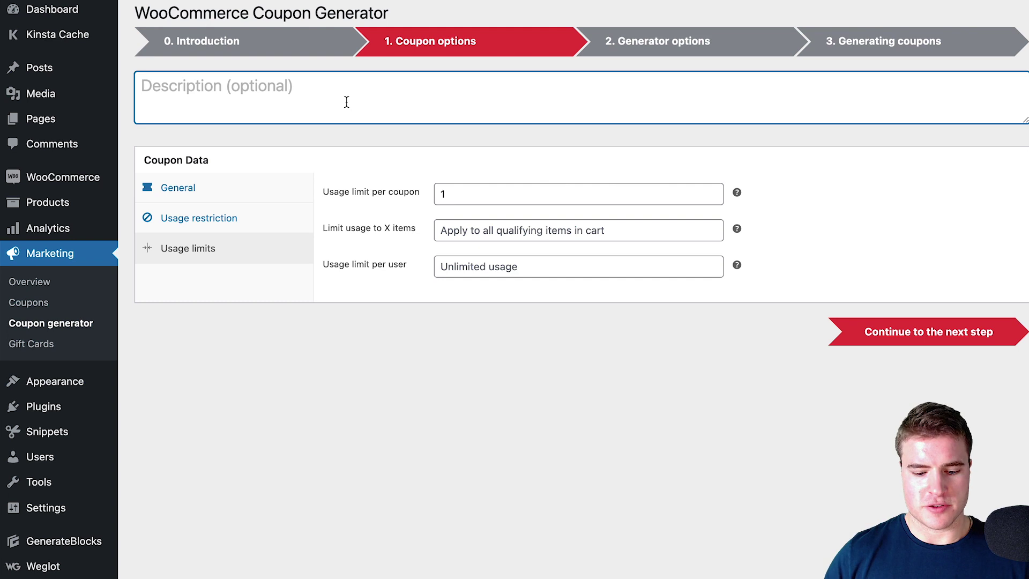
type("bulk generate")
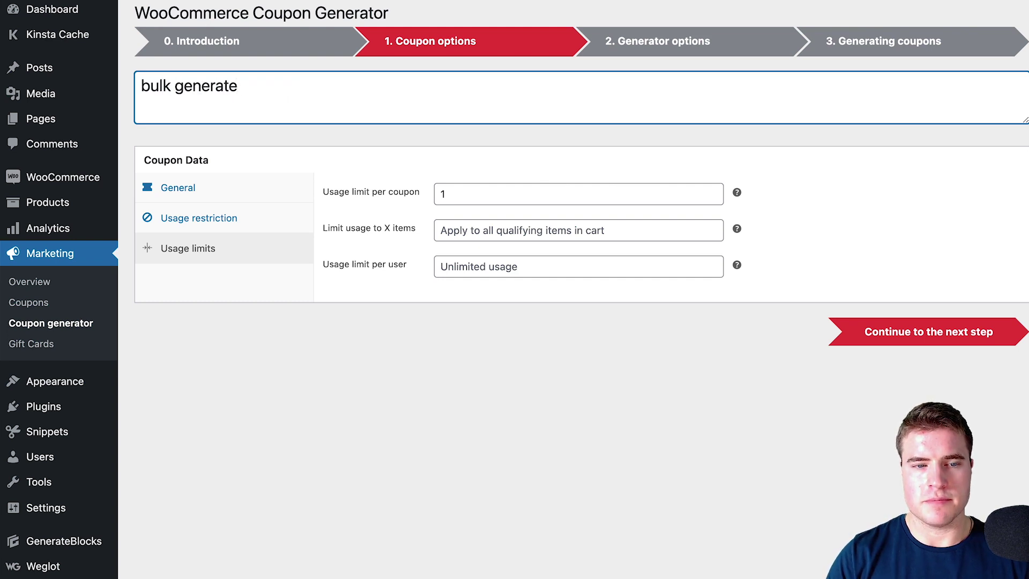
type(" for ")
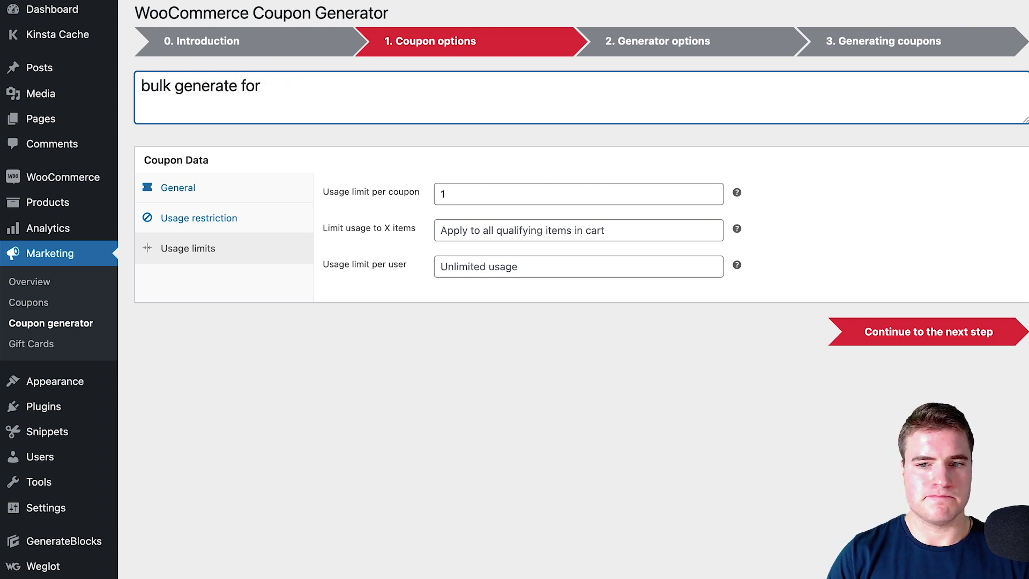
type("referralcandy")
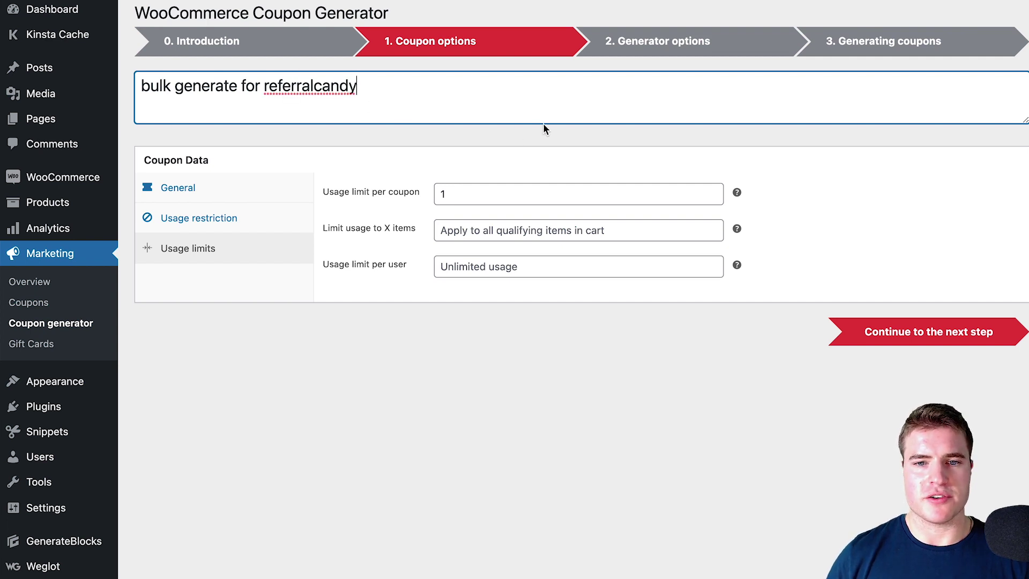
Set the number of coupons to 497 and generate them
left_click(857, 335)
left_click(321, 113)
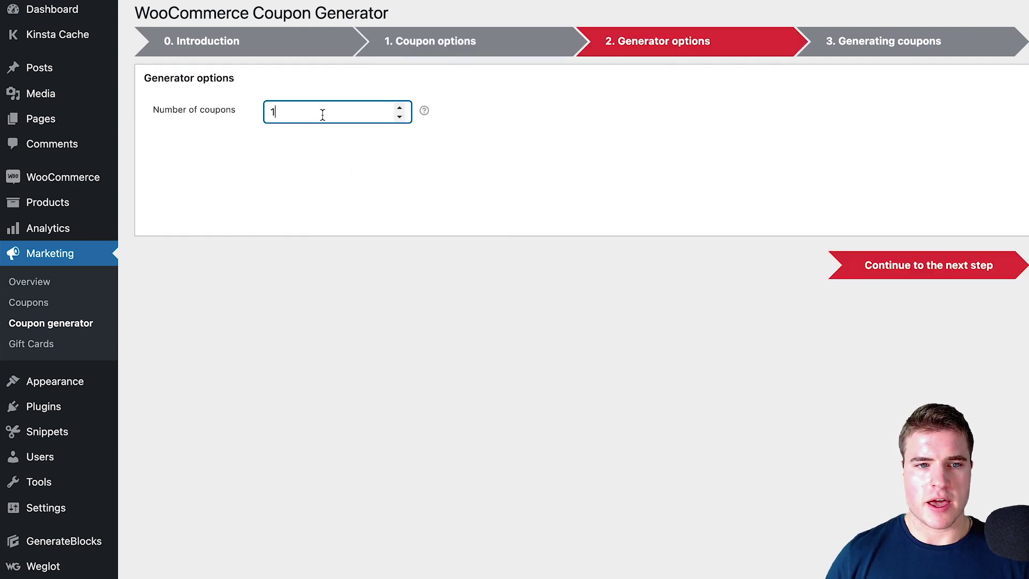
double_click(322, 115)
type("497")
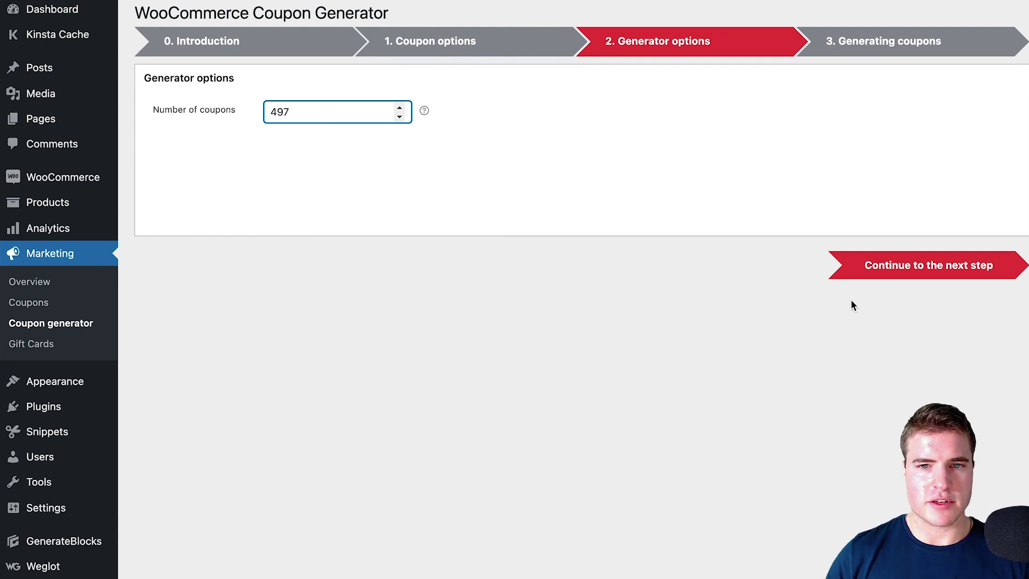
left_click(874, 272)
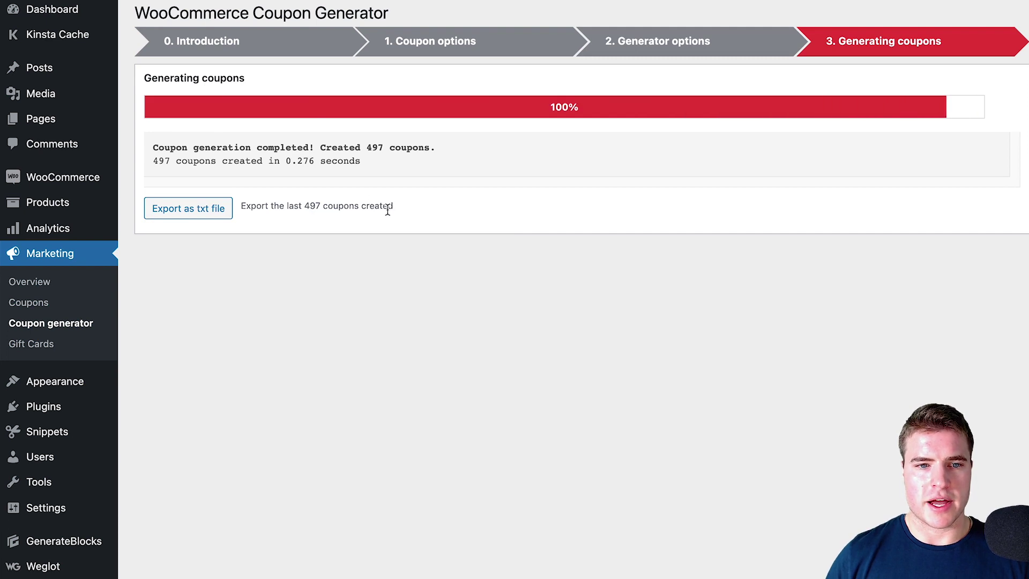
Export the 497 coupons as a txt file and save it
left_click(207, 213)
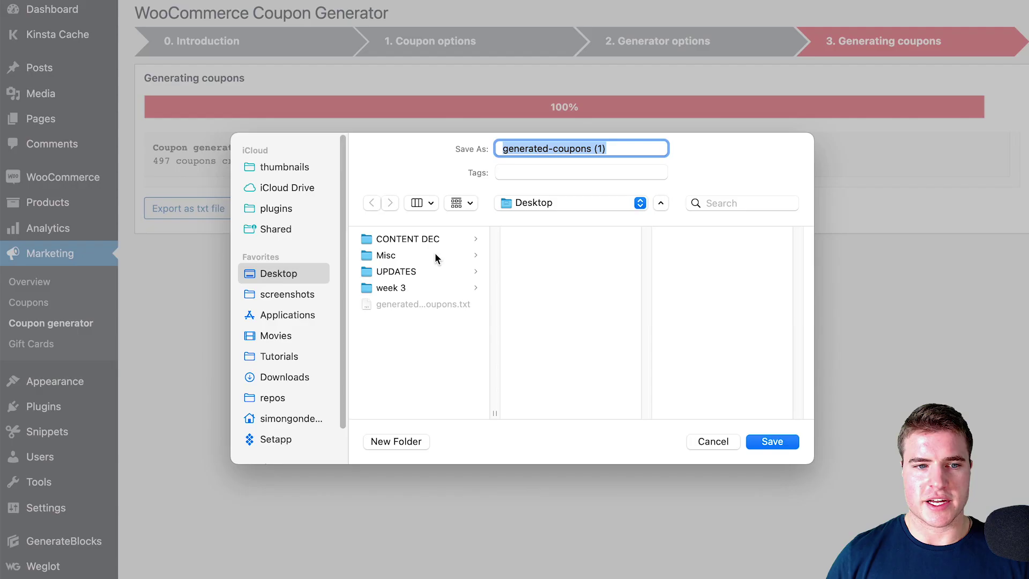
key("Return")
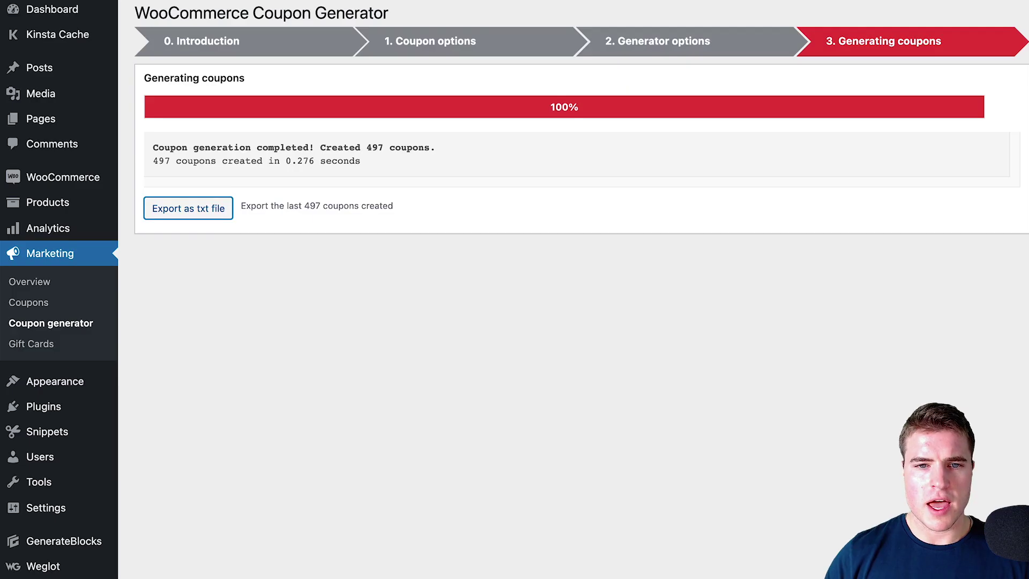
key("super+space")
type("s")
key("Escape")
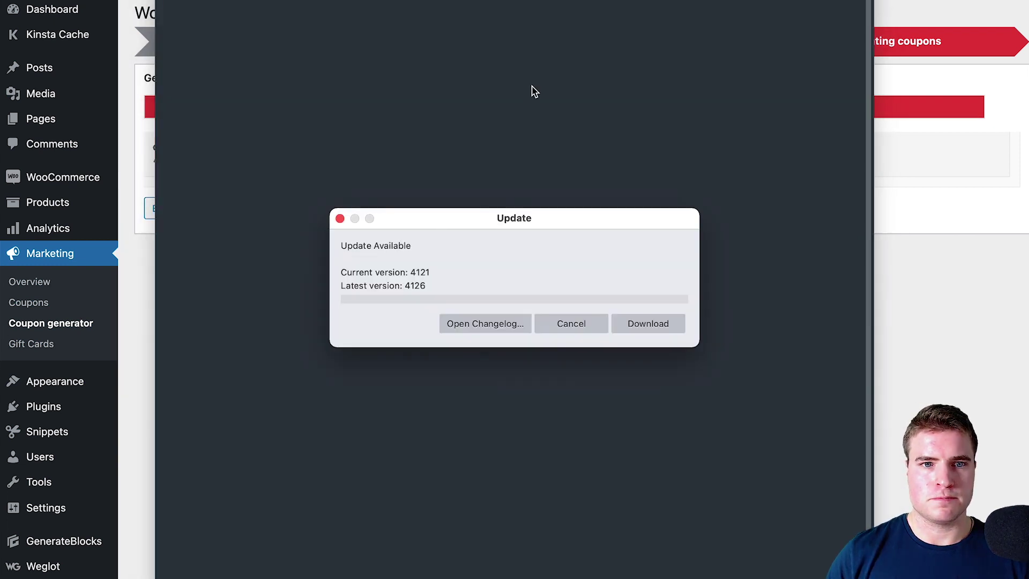
Dismiss Sublime Text's update notice, scroll the exported codes, select all, and close the file
left_click(602, 321)
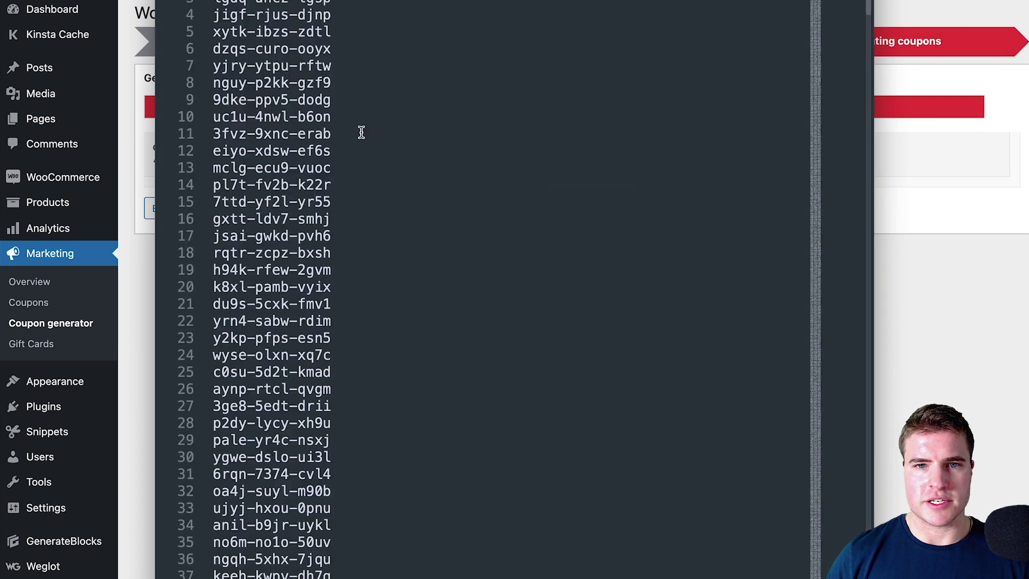
left_click(449, 220)
scroll(446, 236, "down", 7)
scroll(461, 236, "down", 8)
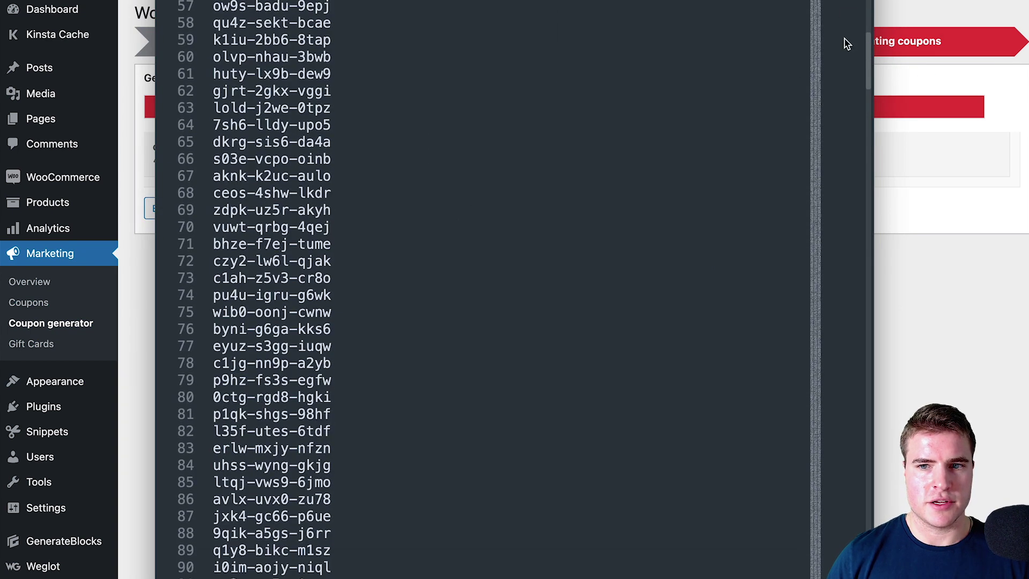
left_click_drag(826, 112, 766, 1)
left_click(546, 50)
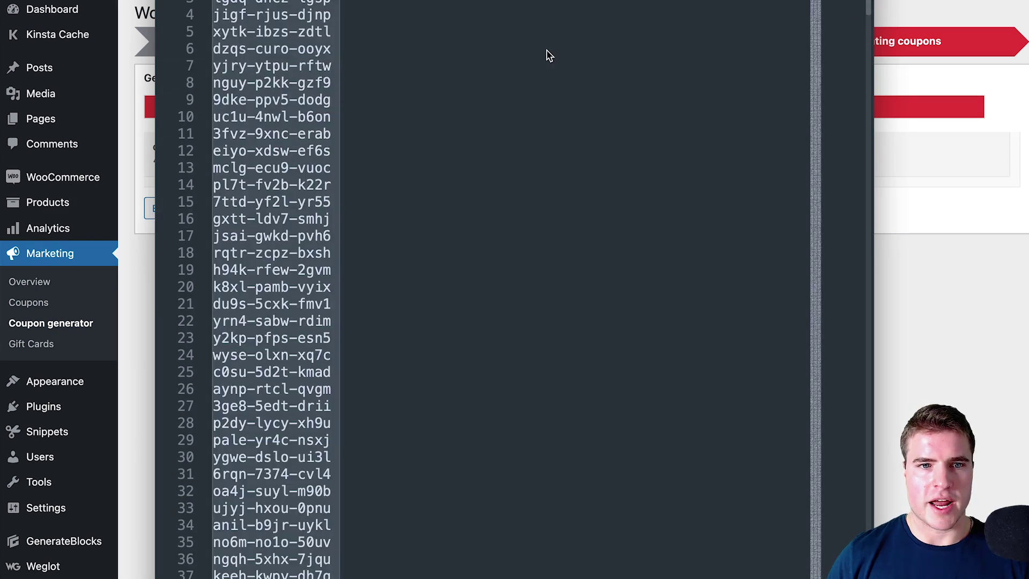
key("super+a")
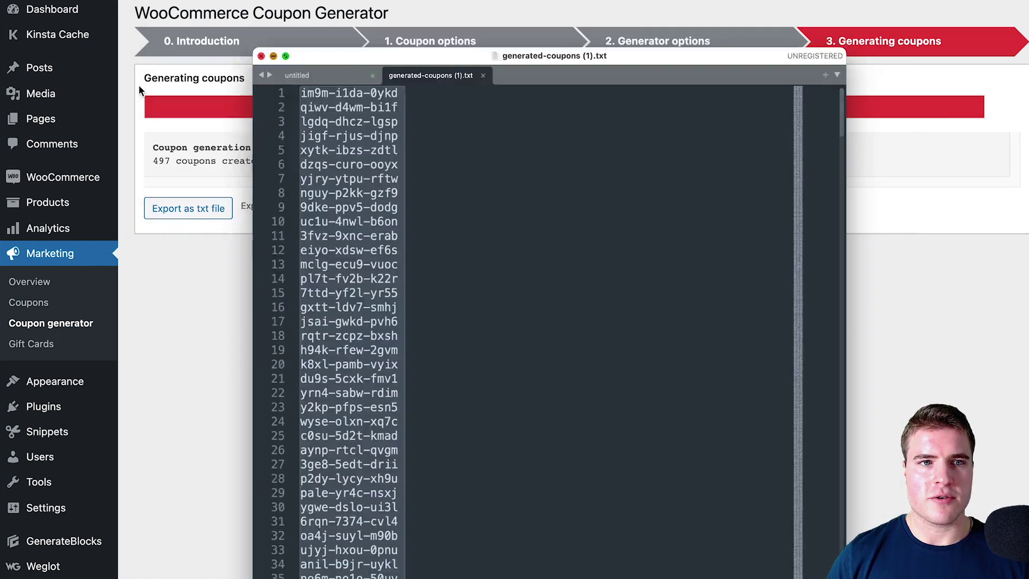
key("super+w")
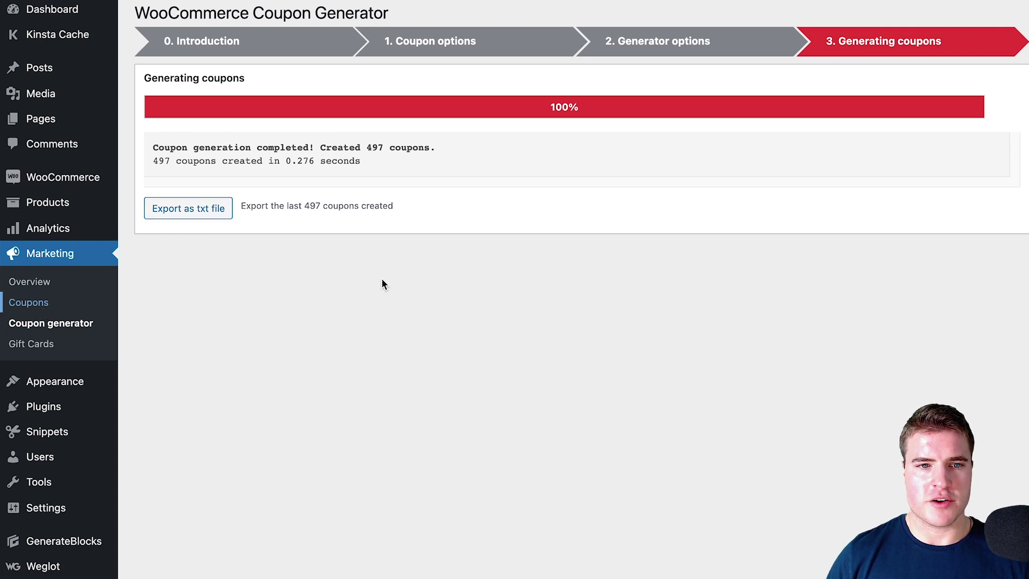
Show 500 coupons per page in the Coupons list via Screen Options
scroll(258, 183, "down", 2)
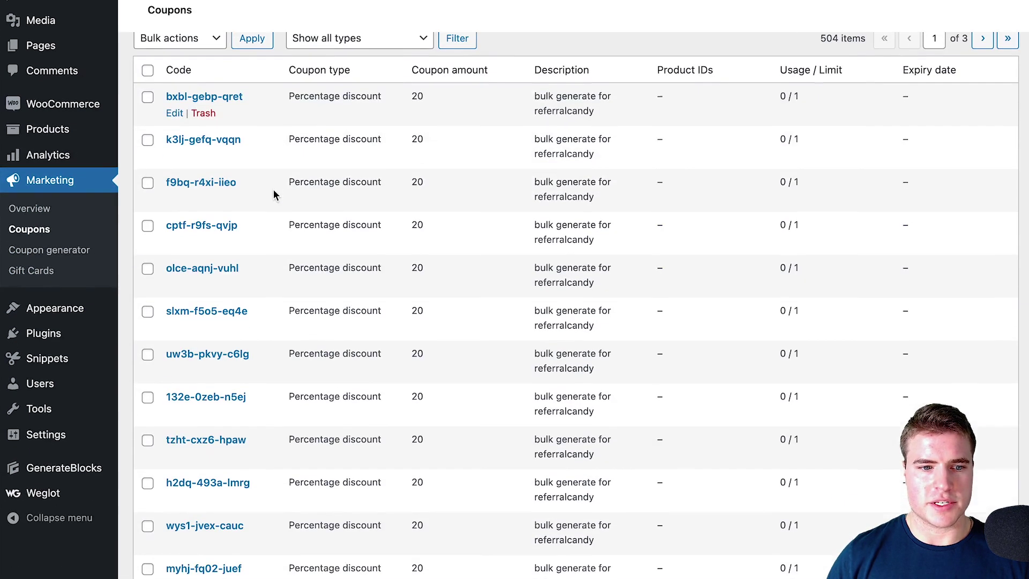
scroll(304, 193, "down", 15)
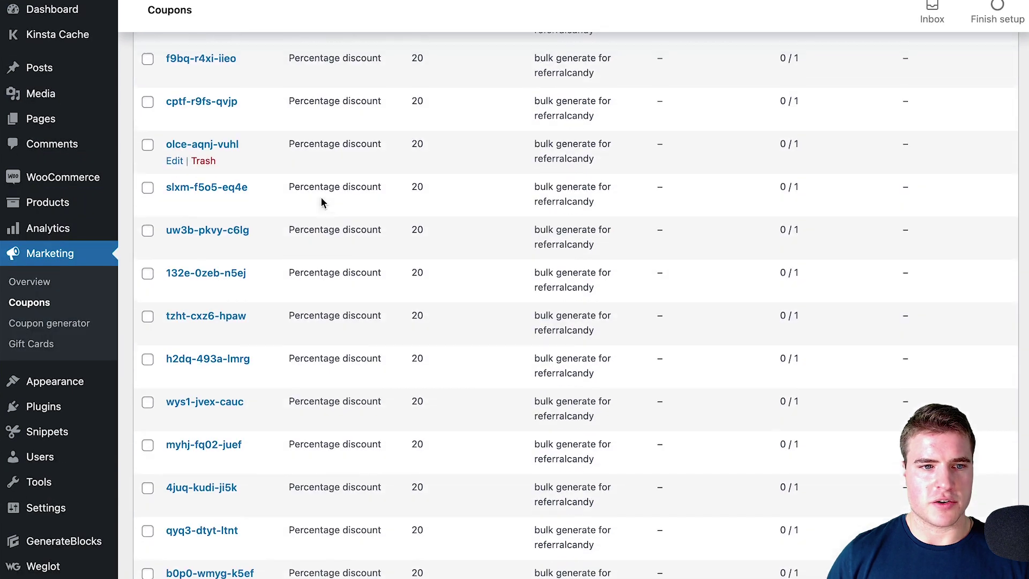
scroll(321, 196, "up", 17)
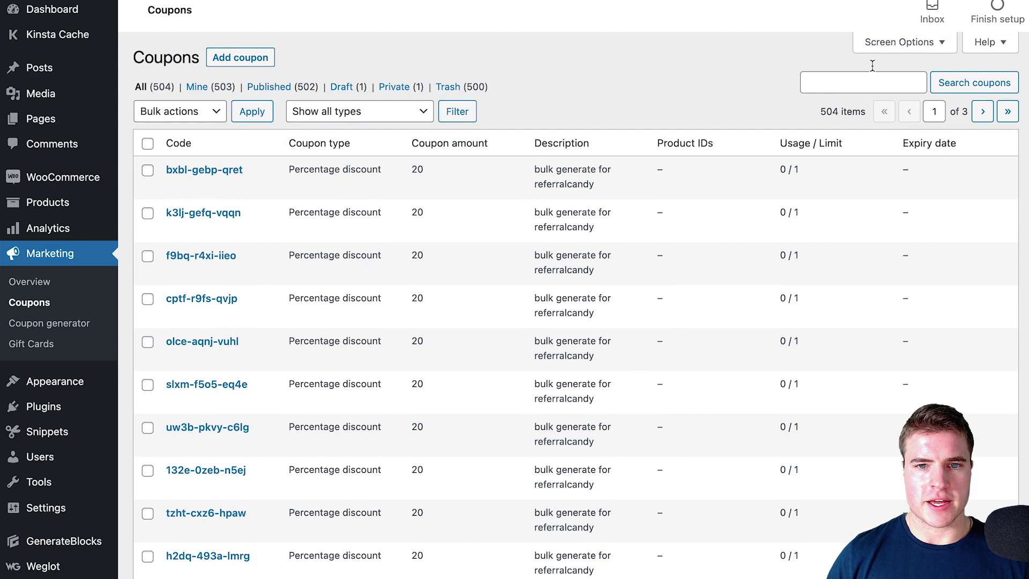
left_click(877, 42)
left_click_drag(269, 120, 301, 125)
type("500")
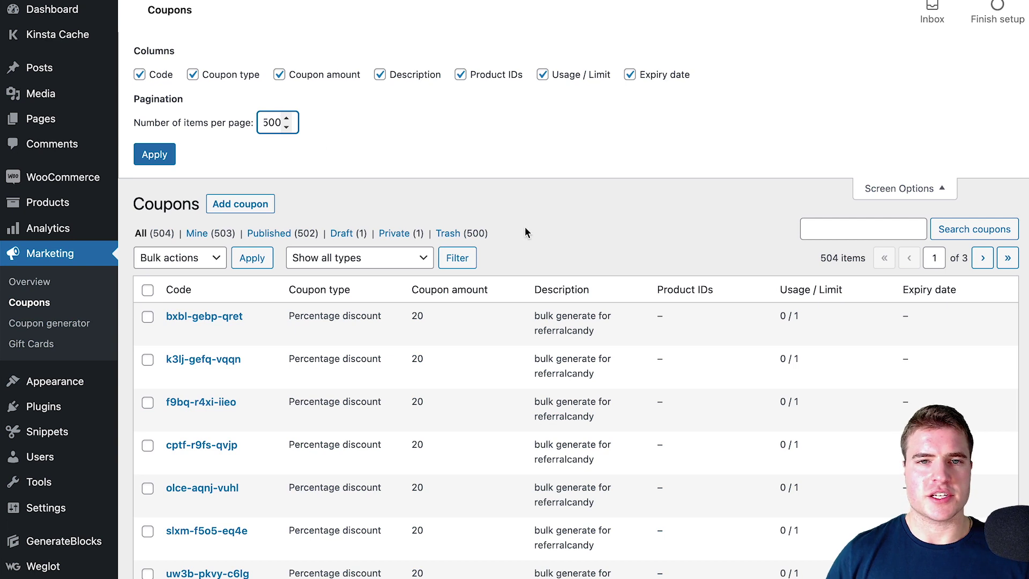
key("Return")
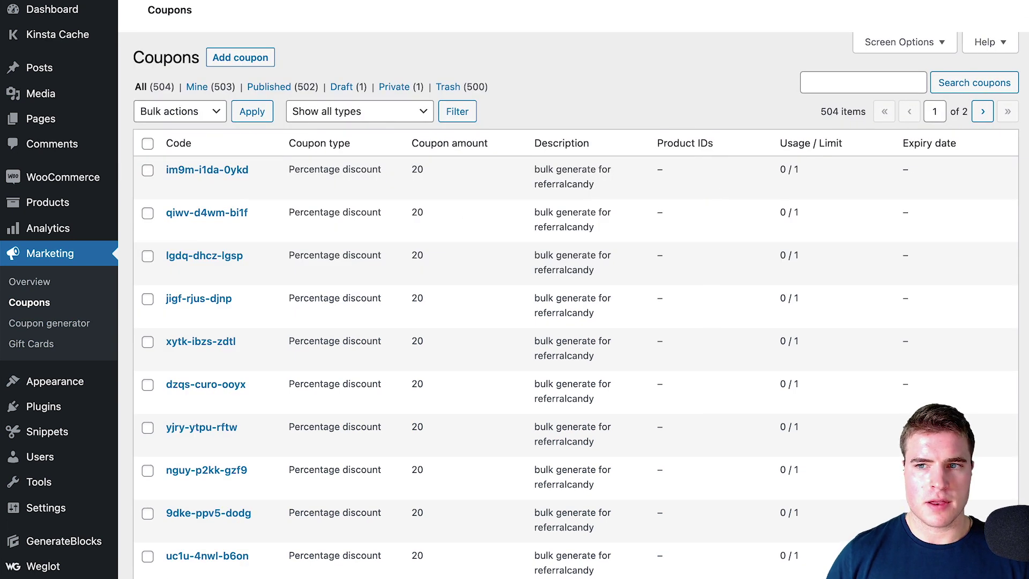
Scroll to the end of the list and select the shared description text to copy
scroll(568, 321, "down", 15)
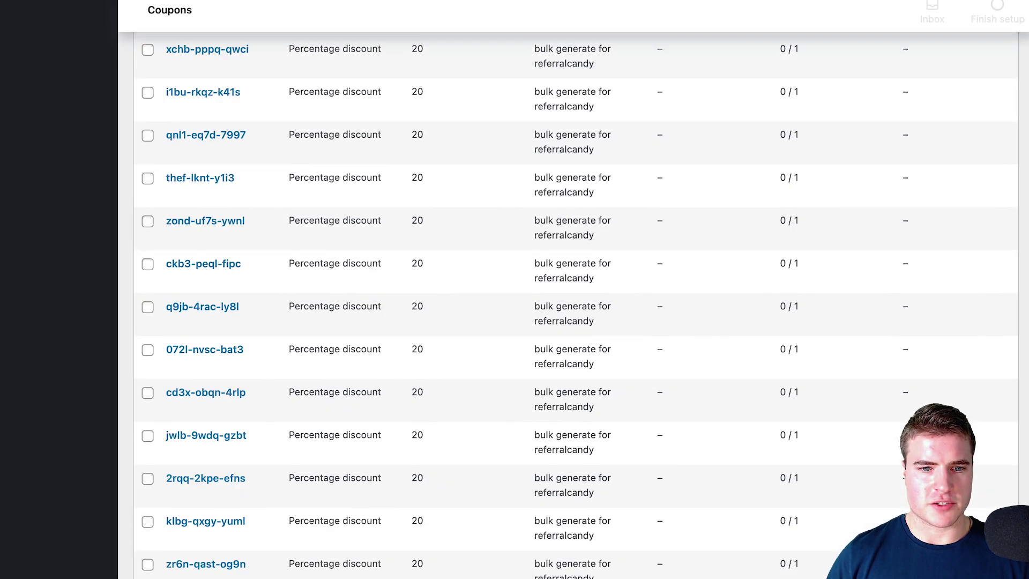
scroll(567, 321, "down", 5)
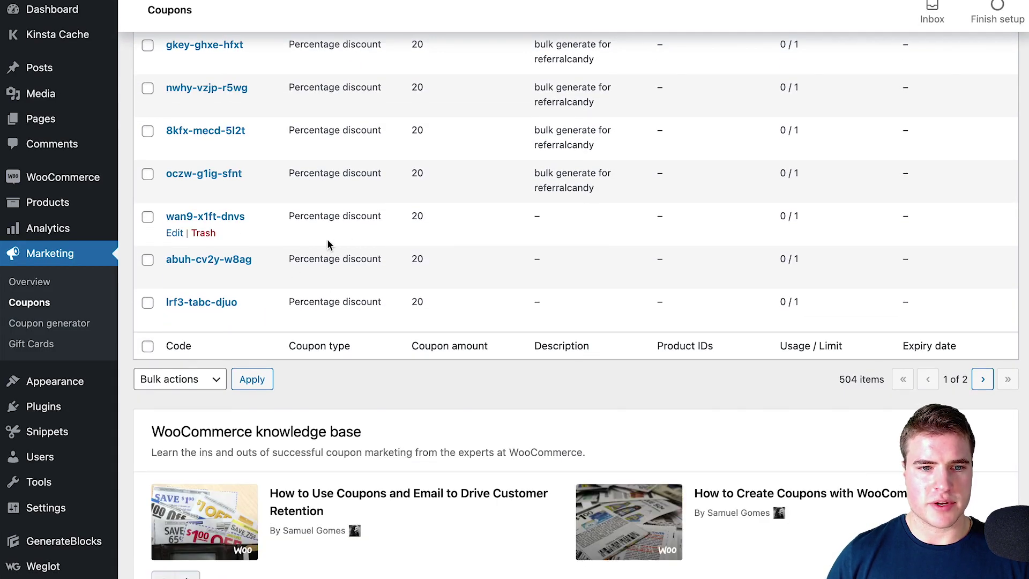
left_click_drag(593, 192, 531, 181)
key("ctrl+c")
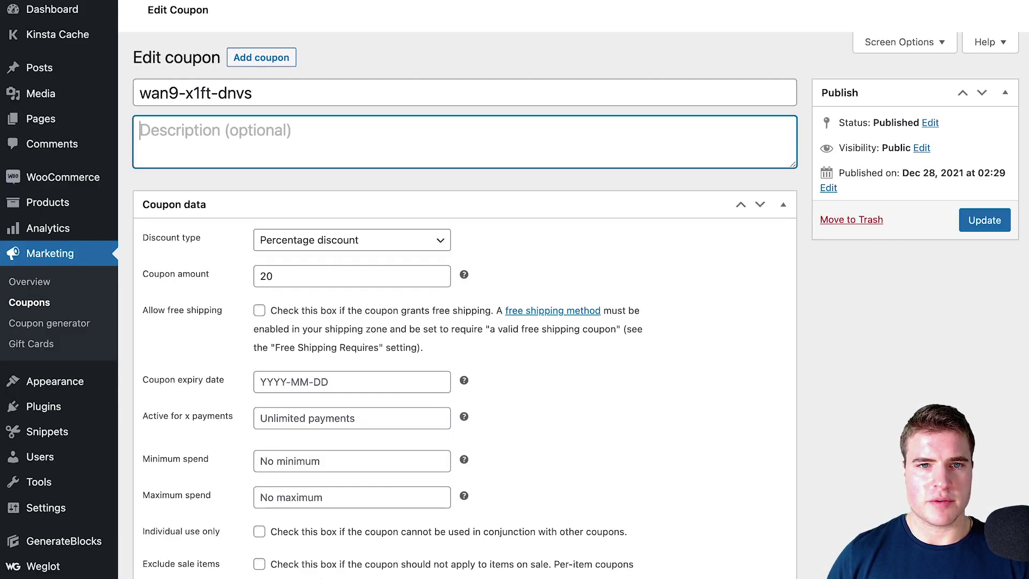
key("ctrl+v")
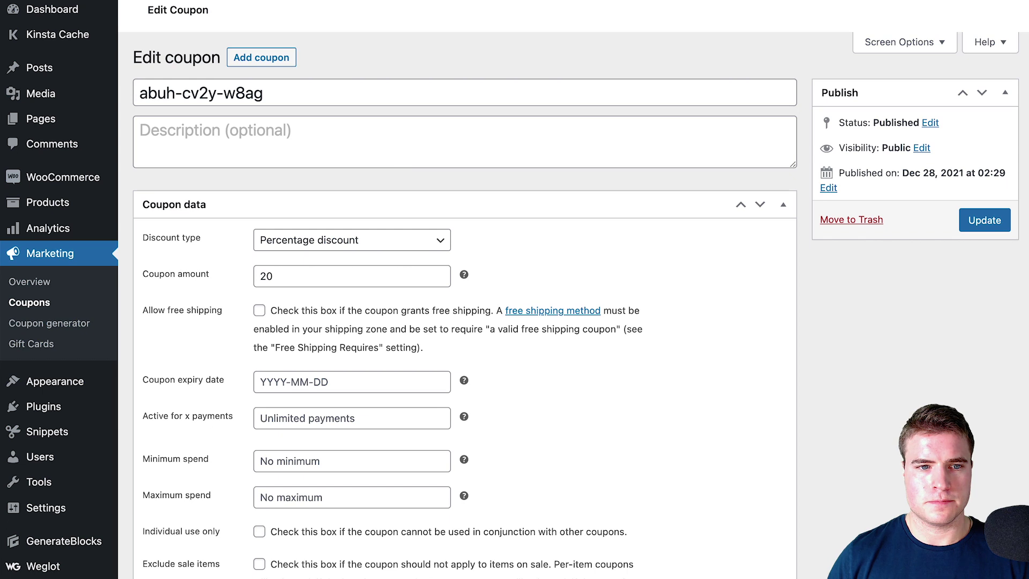
key("Tab")
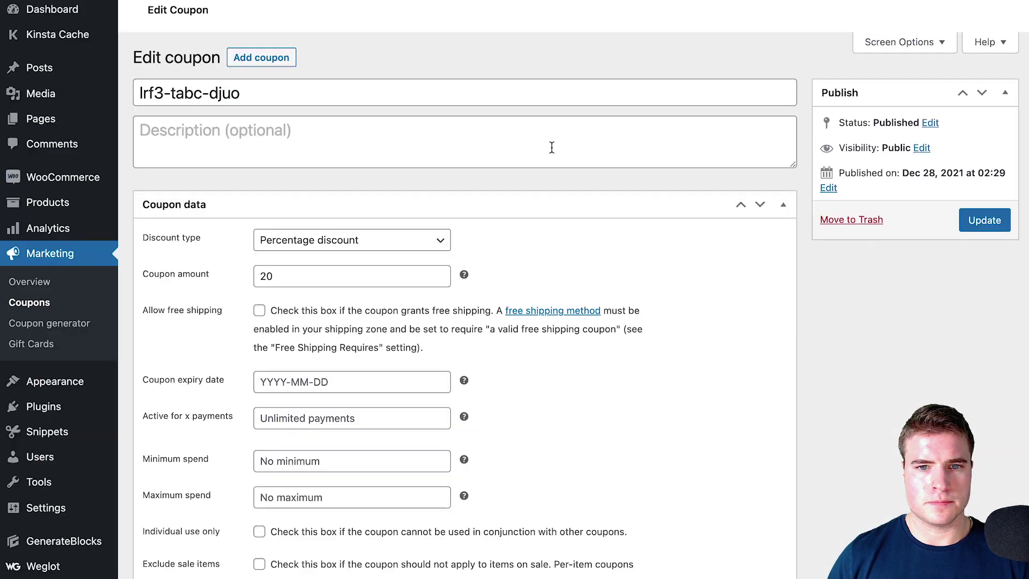
left_click(637, 144)
key("ctrl+v")
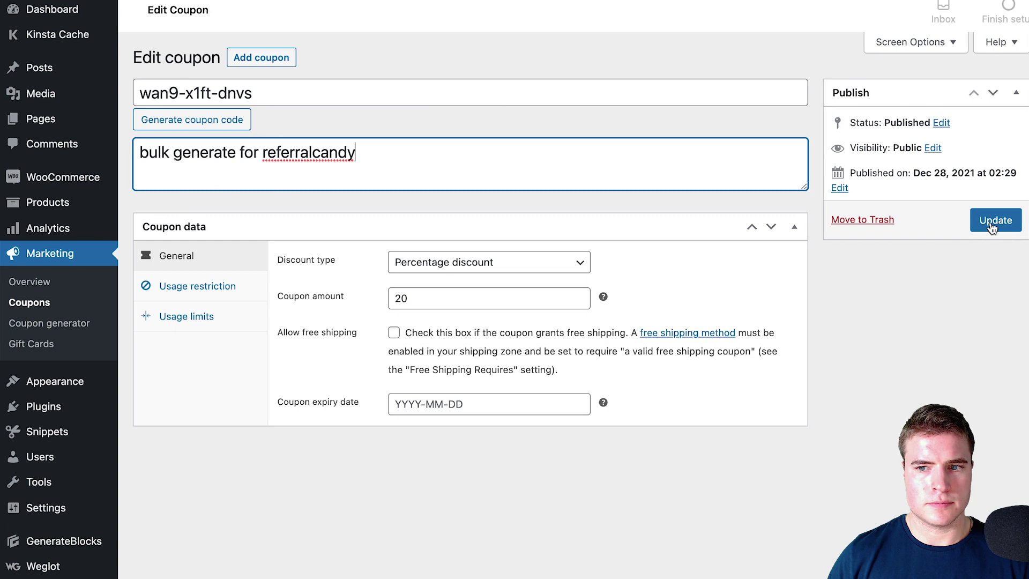
left_click(985, 221)
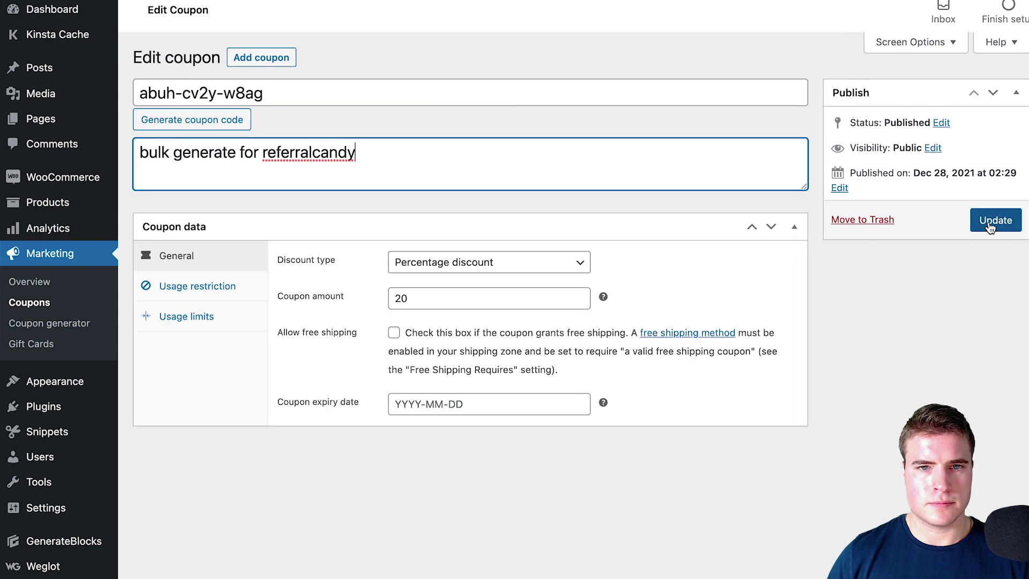
left_click(984, 220)
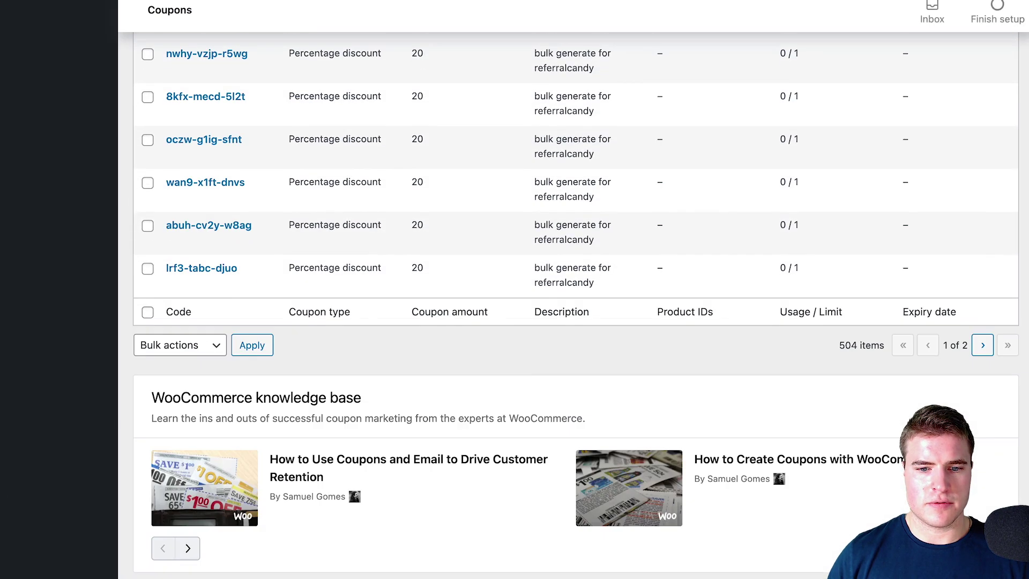
scroll(469, 271, "up", 5)
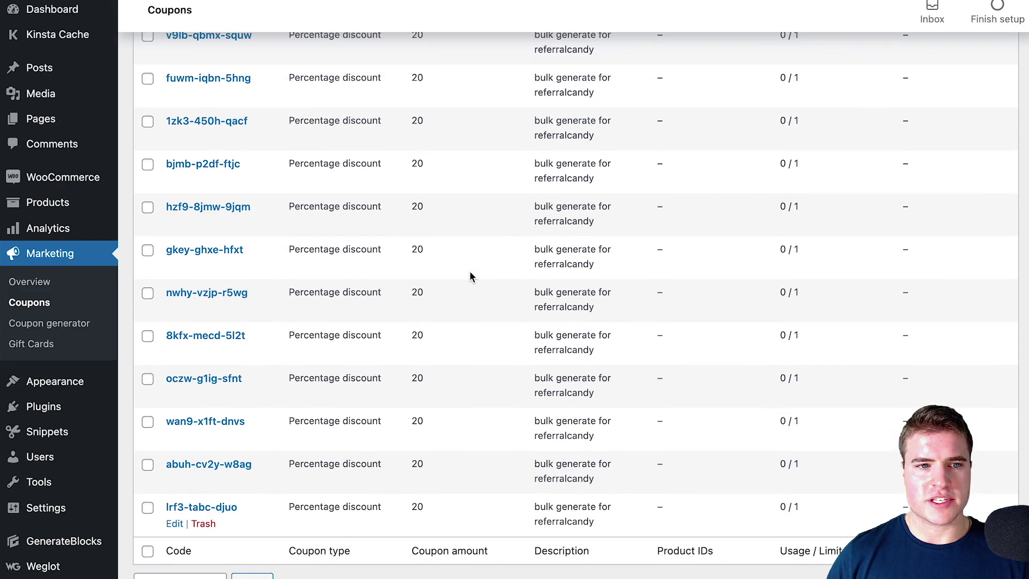
In Sublime Text's exported codes file, add a blank line after the 497th code
key("super+Tab")
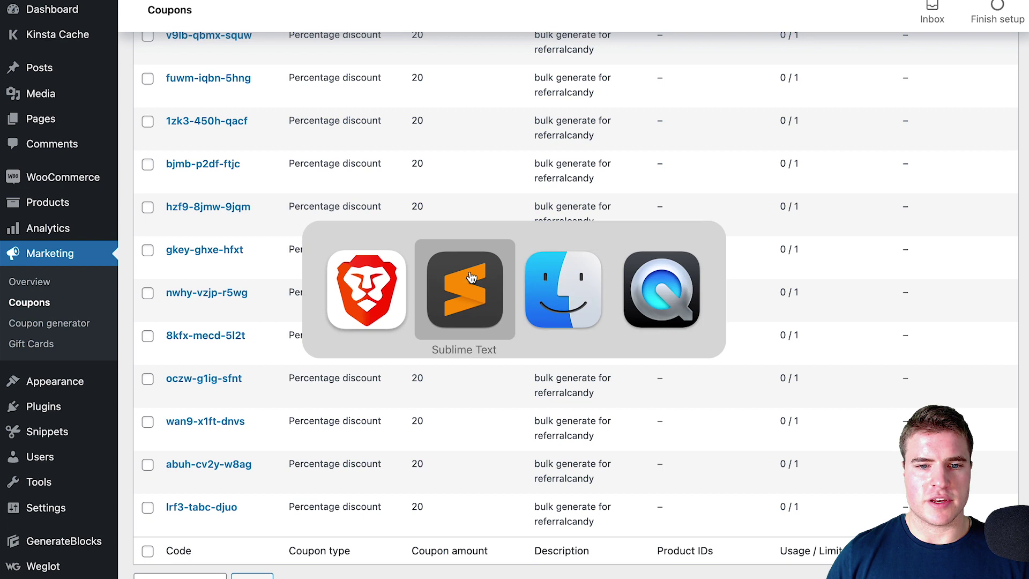
key("Escape")
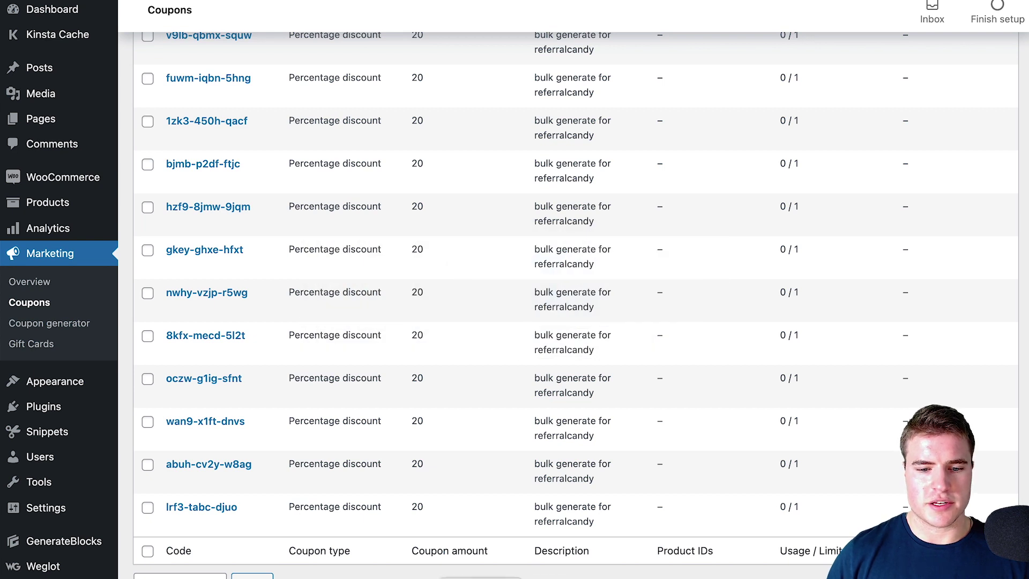
key("super+Tab")
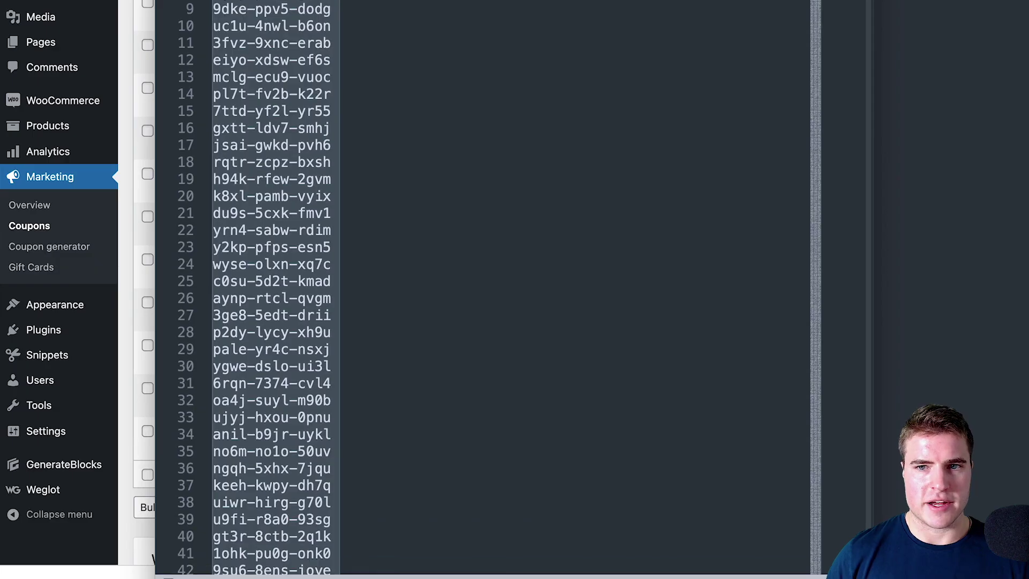
key("super+a")
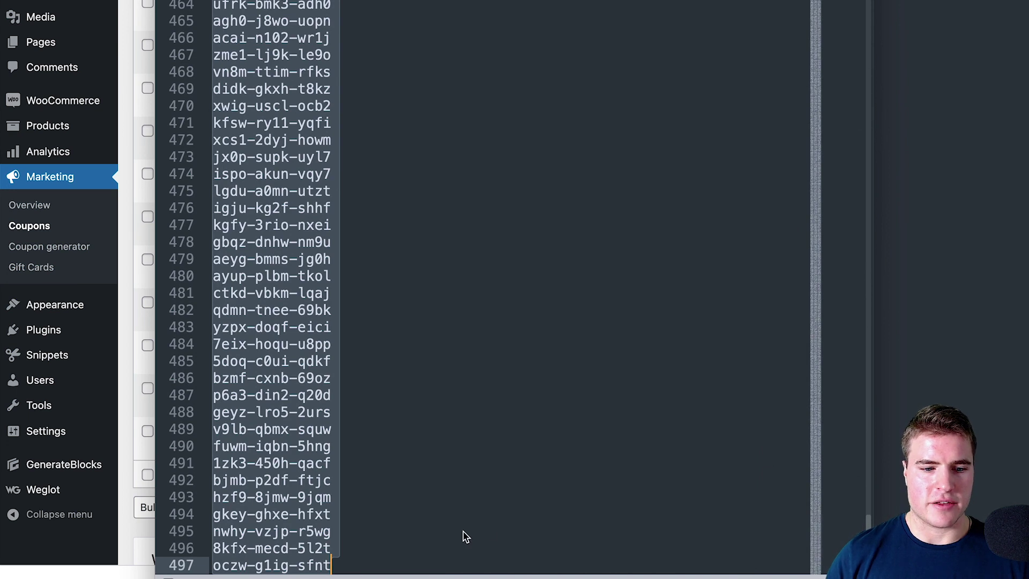
left_click(450, 536)
key("Down")
key("Down")
key("Return")
key("Return")
key("Return")
key("Return")
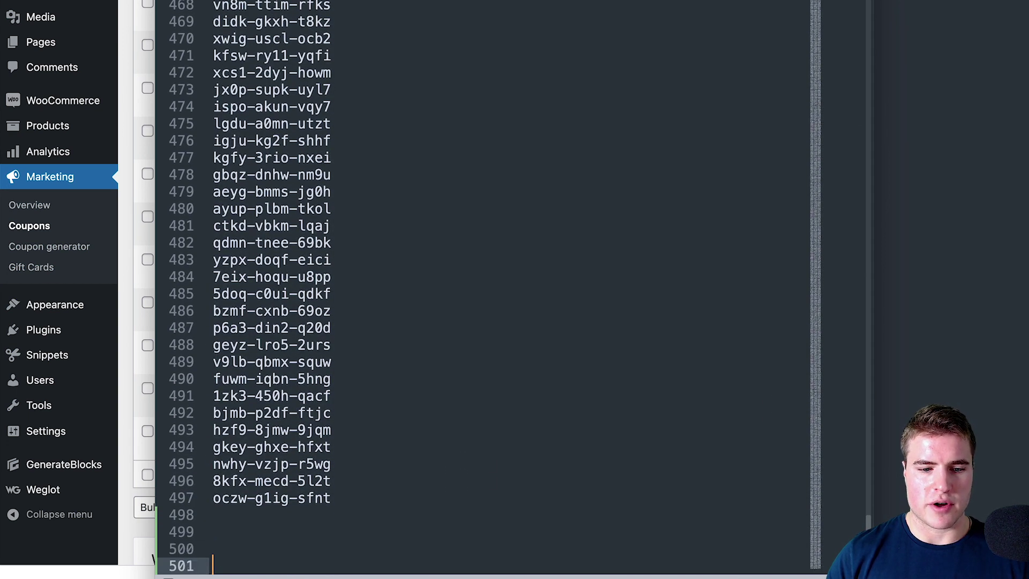
key("ctrl+alt+Right")
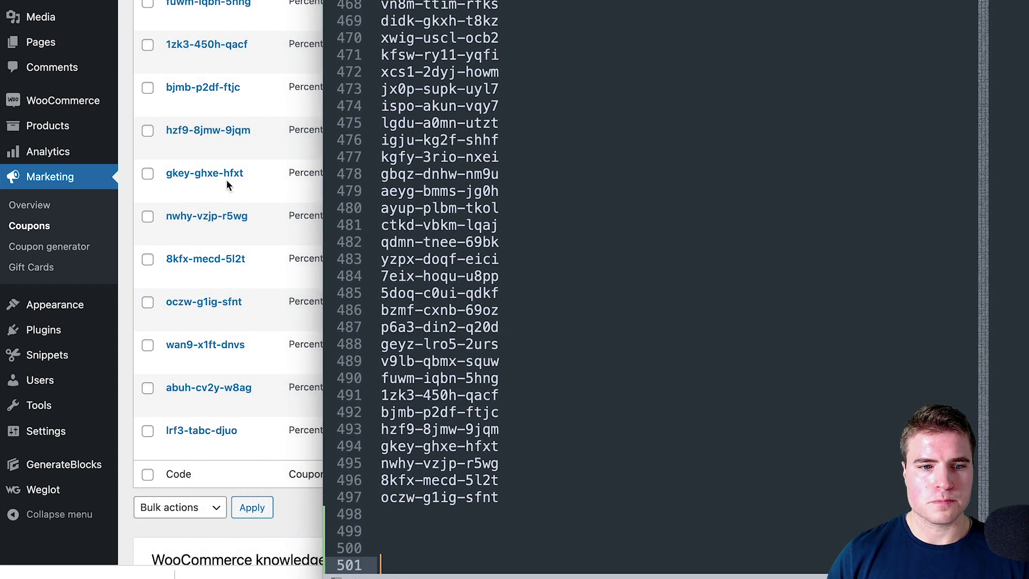
left_click(246, 340)
left_click_drag(252, 341, 164, 344)
key("super+c")
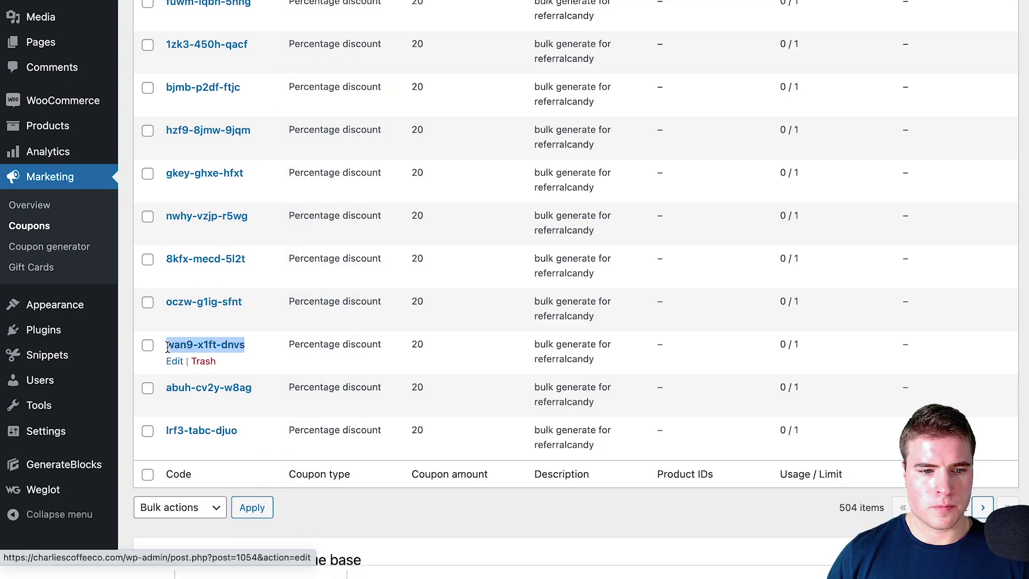
key("super+Tab")
left_click(418, 514)
key("super+v")
key("super+Tab")
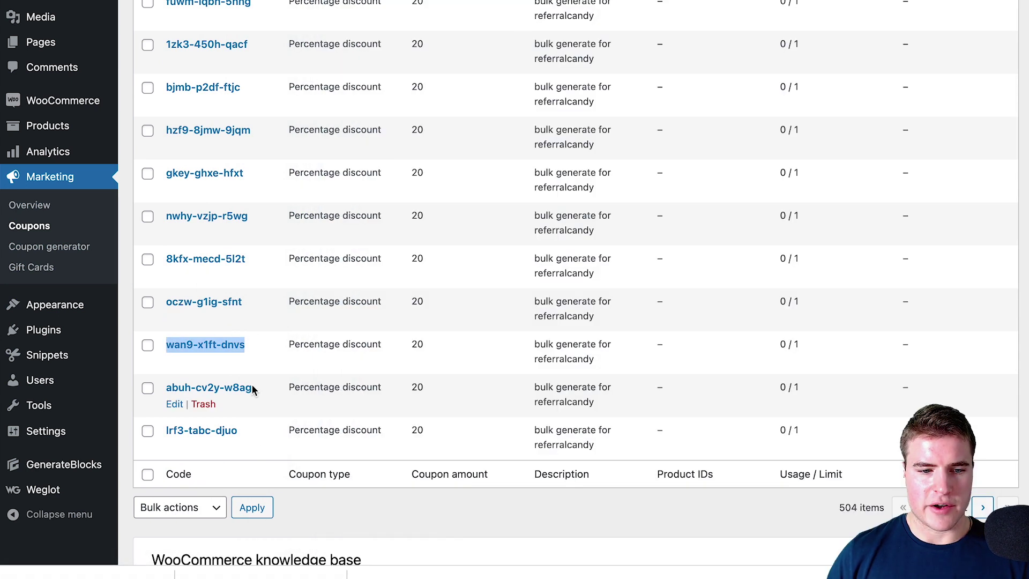
left_click_drag(252, 387, 165, 386)
key("super+c")
key("super+Tab")
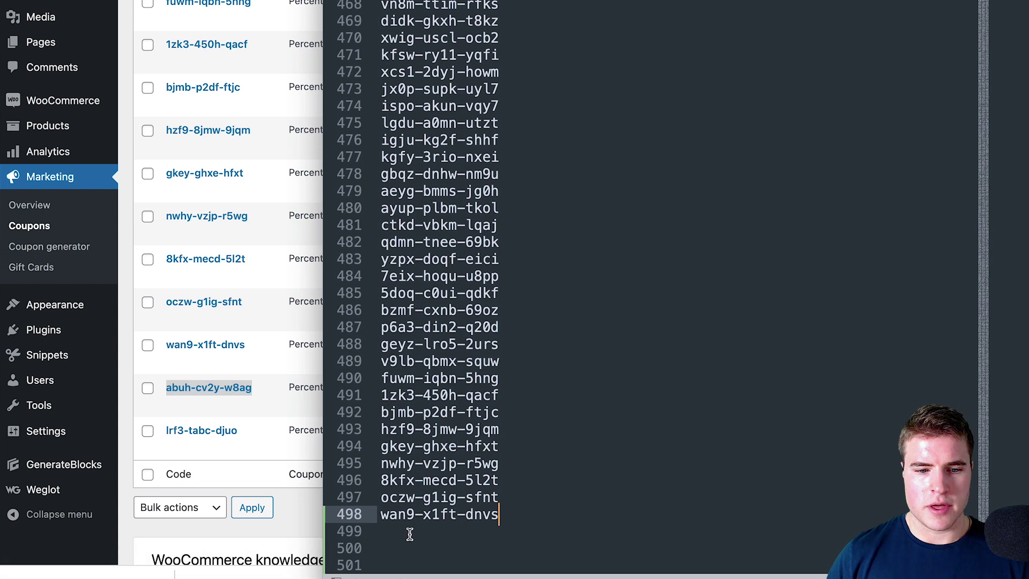
left_click(409, 531)
key("super+v")
key("super+Tab")
left_click_drag(240, 433, 161, 428)
key("super+c")
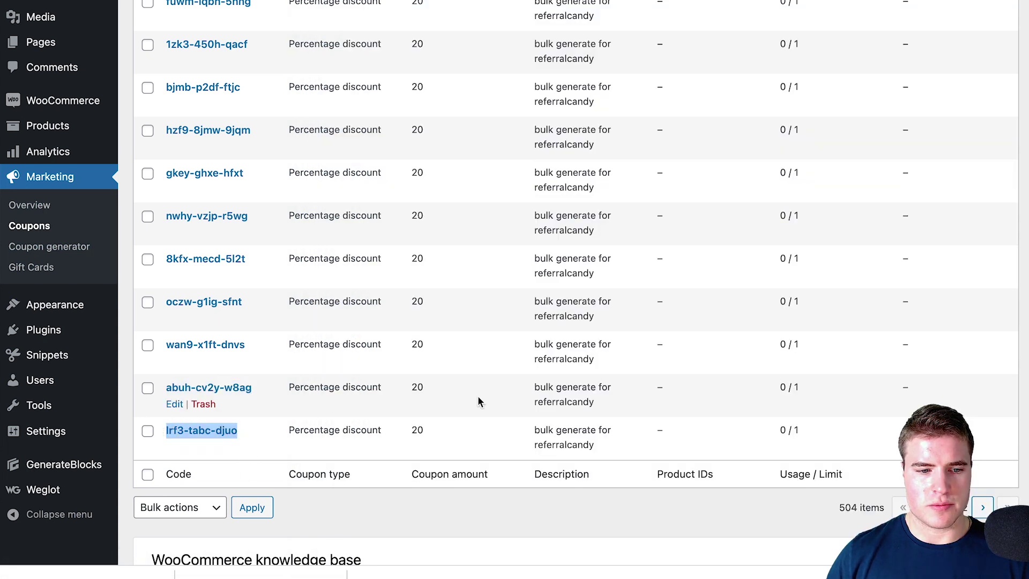
key("super+Tab")
key("Down")
key("super+v")
scroll(615, 369, "up", 2)
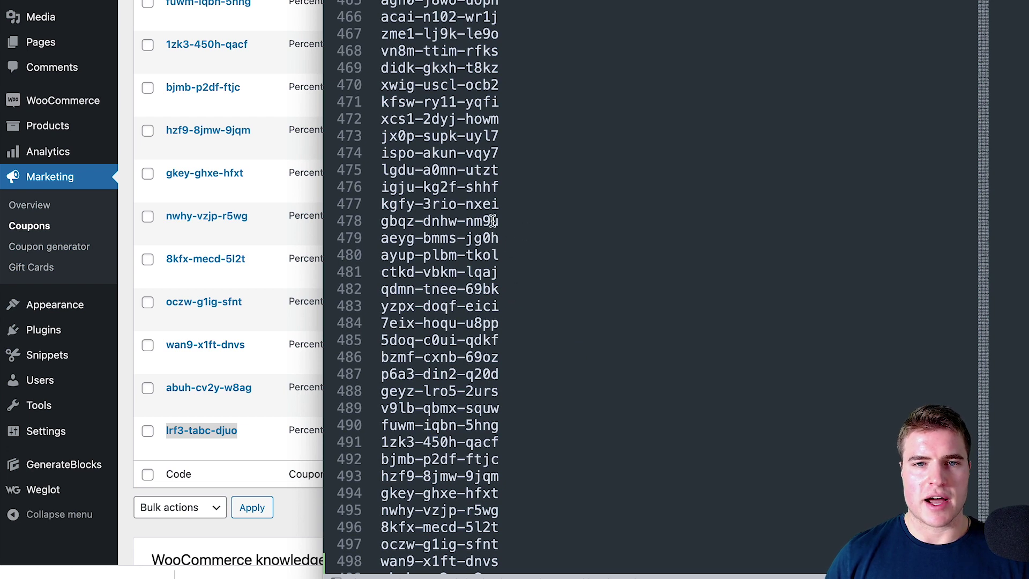
left_click(320, 144)
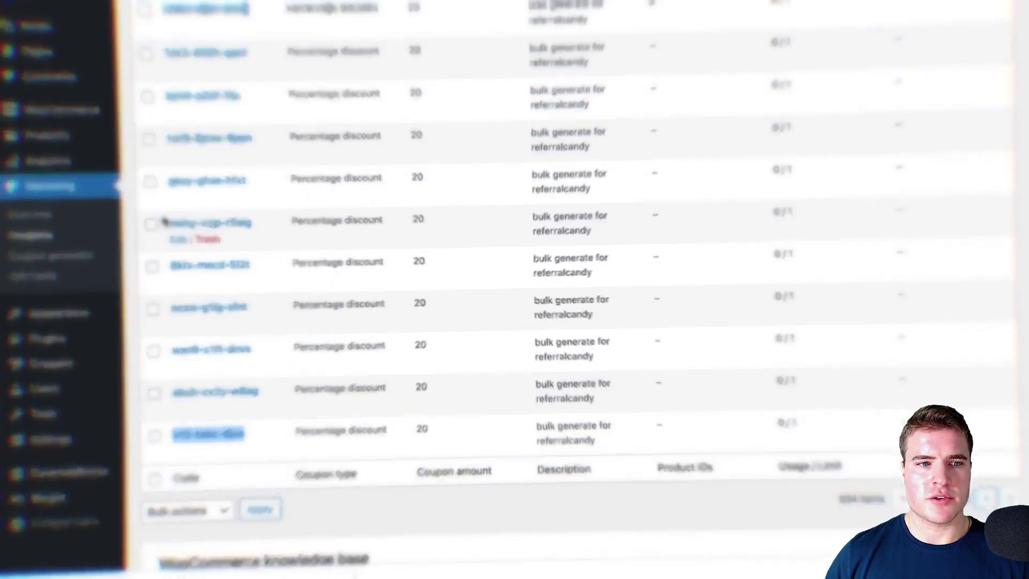